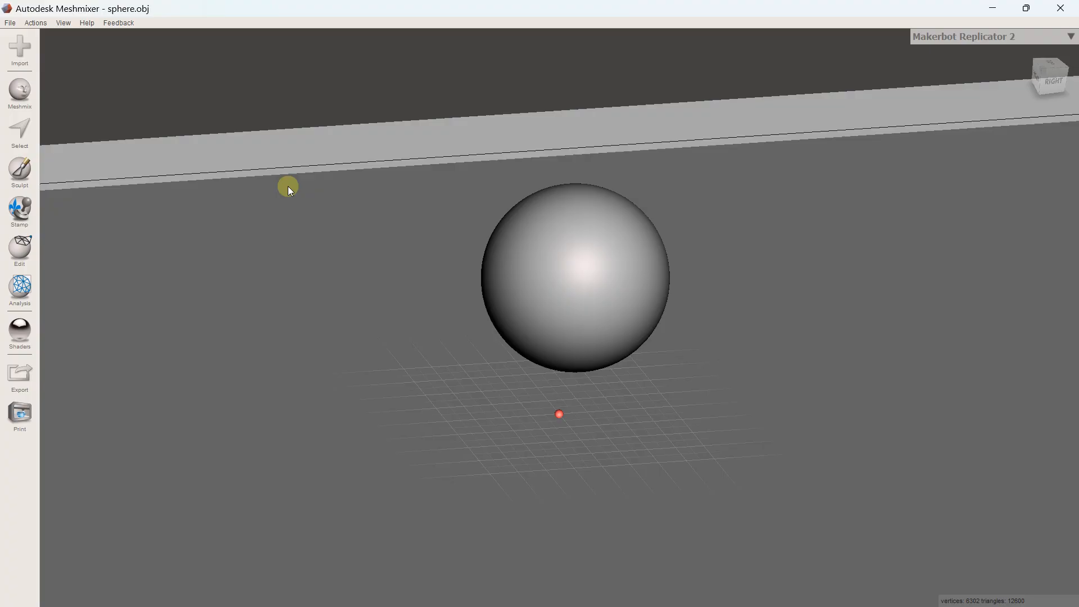
# Import the sample bunny into the scene, then replace it with the sample plane.
pyautogui.moveTo(443, 208); pyautogui.dragTo(443, 210, button='right')
pyautogui.moveTo(442, 210); pyautogui.dragTo(443, 217, button='middle')
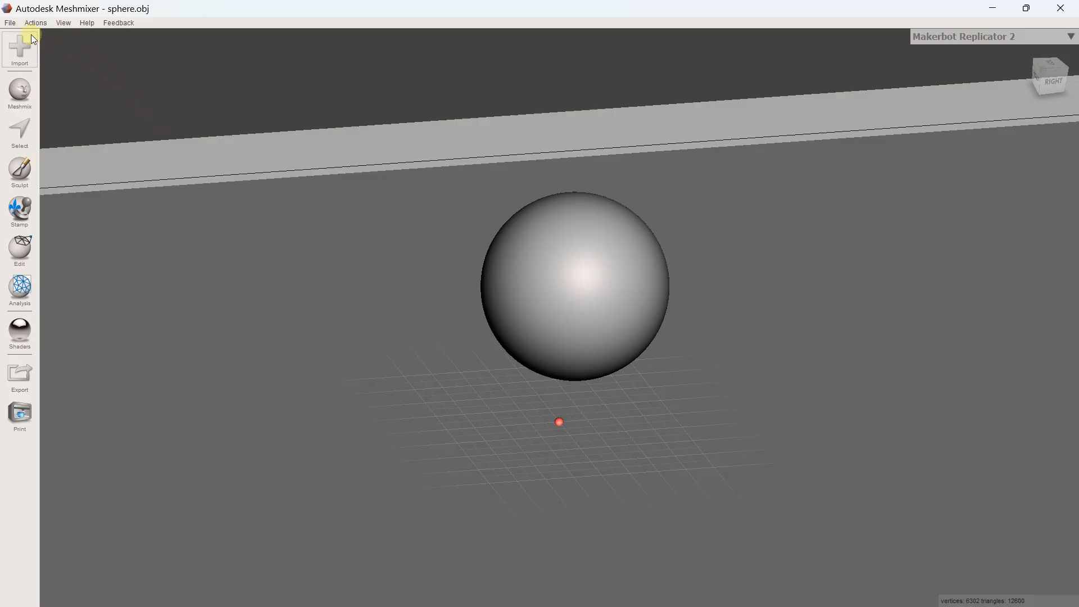
pyautogui.click(10, 27)
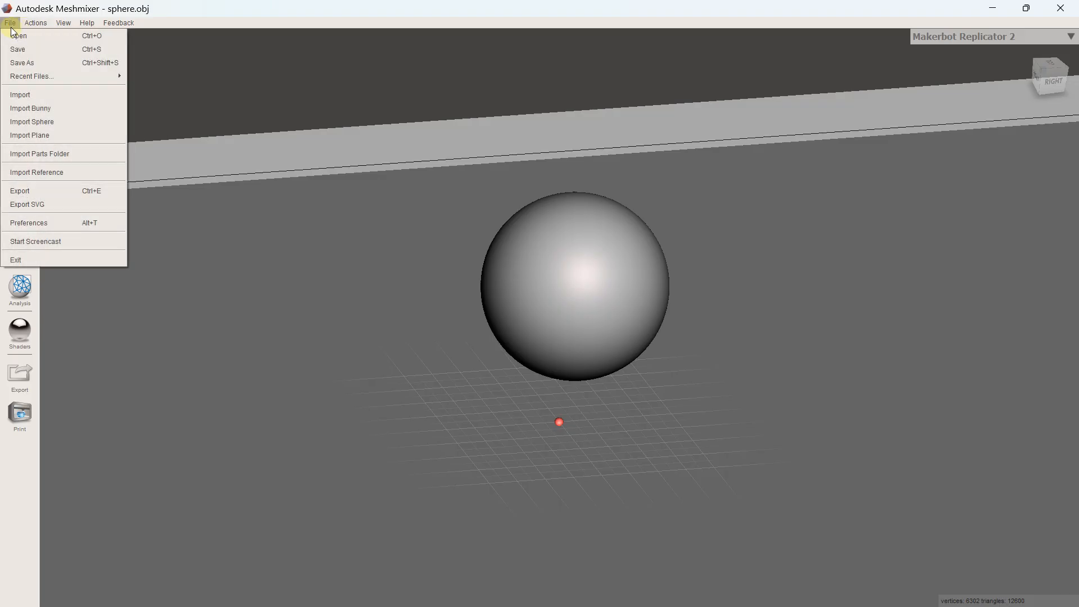
pyautogui.click(40, 110)
pyautogui.moveTo(677, 287); pyautogui.dragTo(687, 325, button='right')
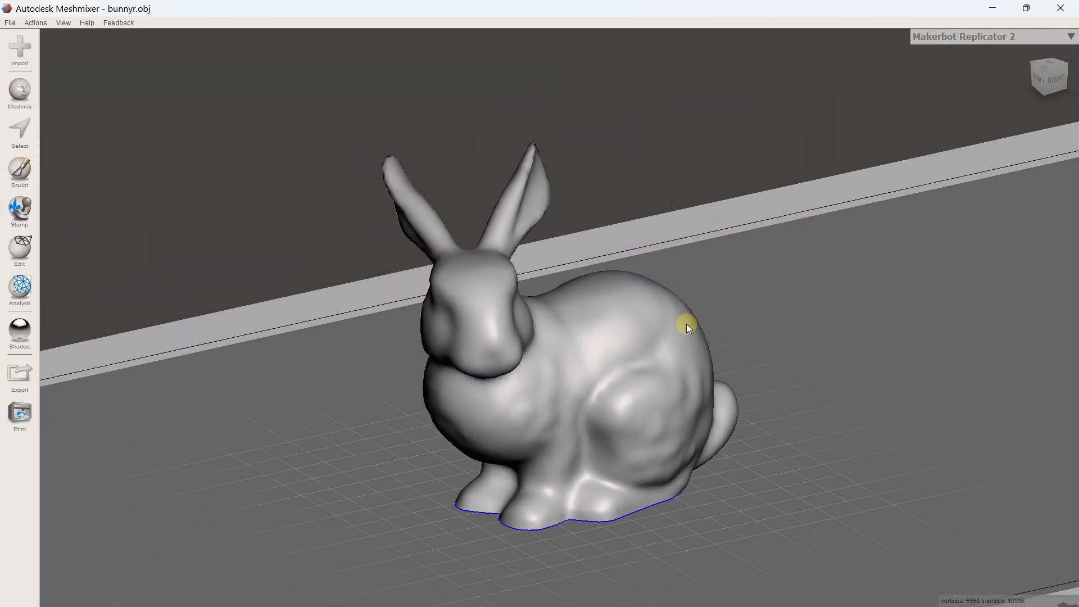
pyautogui.click(10, 23)
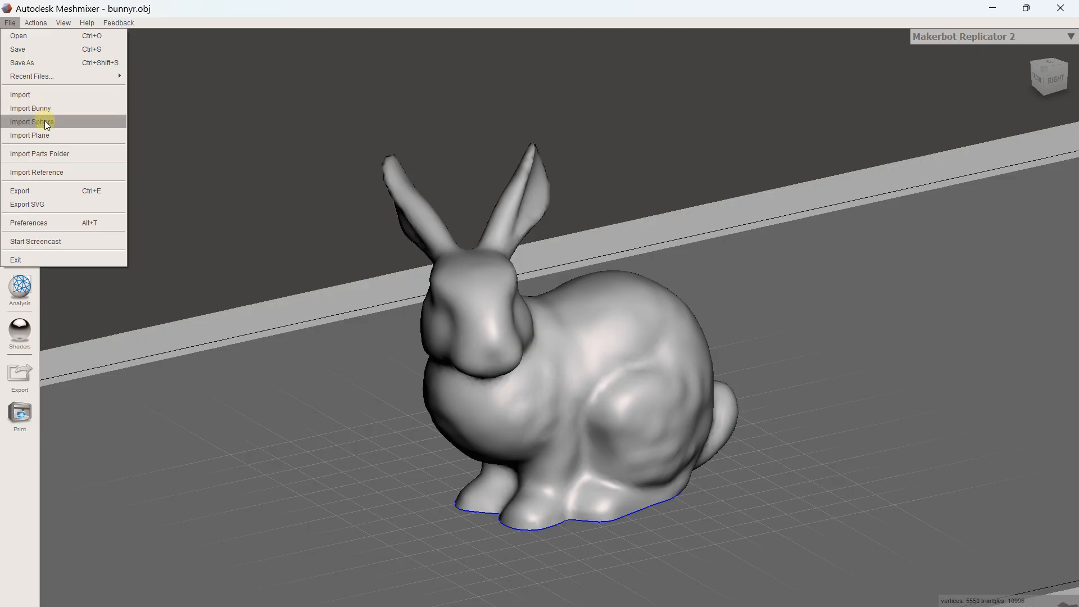
pyautogui.click(45, 135)
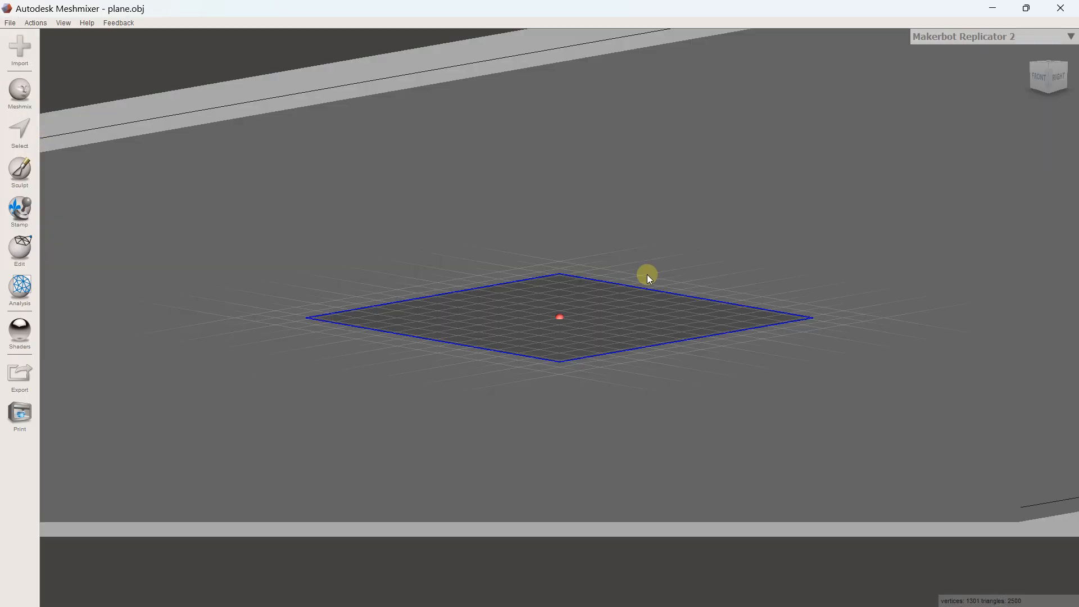
# Import the sample sphere in place of the plane.
pyautogui.click(10, 22)
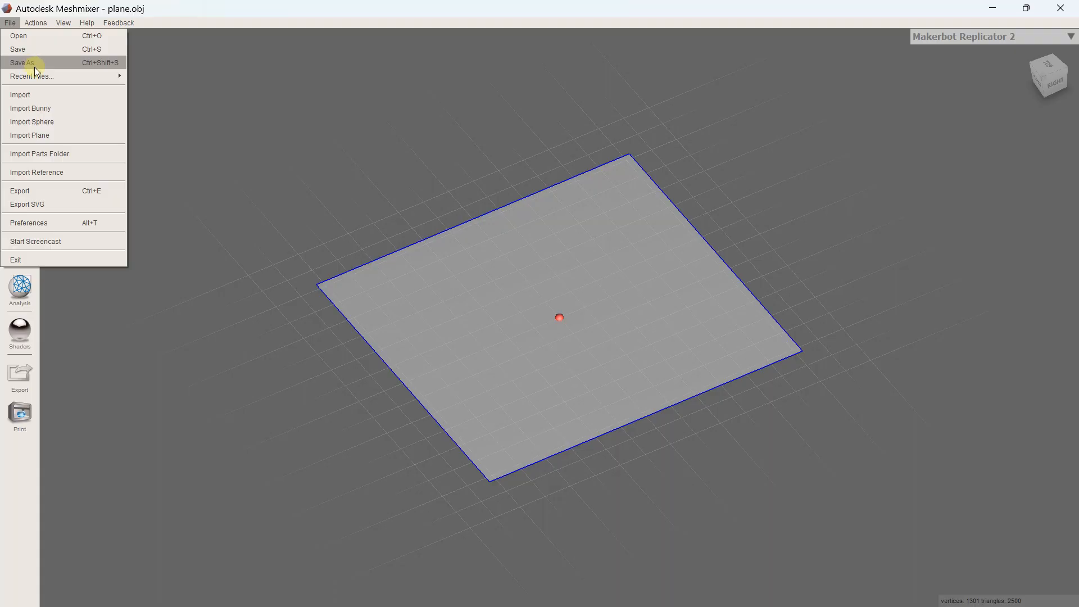
pyautogui.click(51, 122)
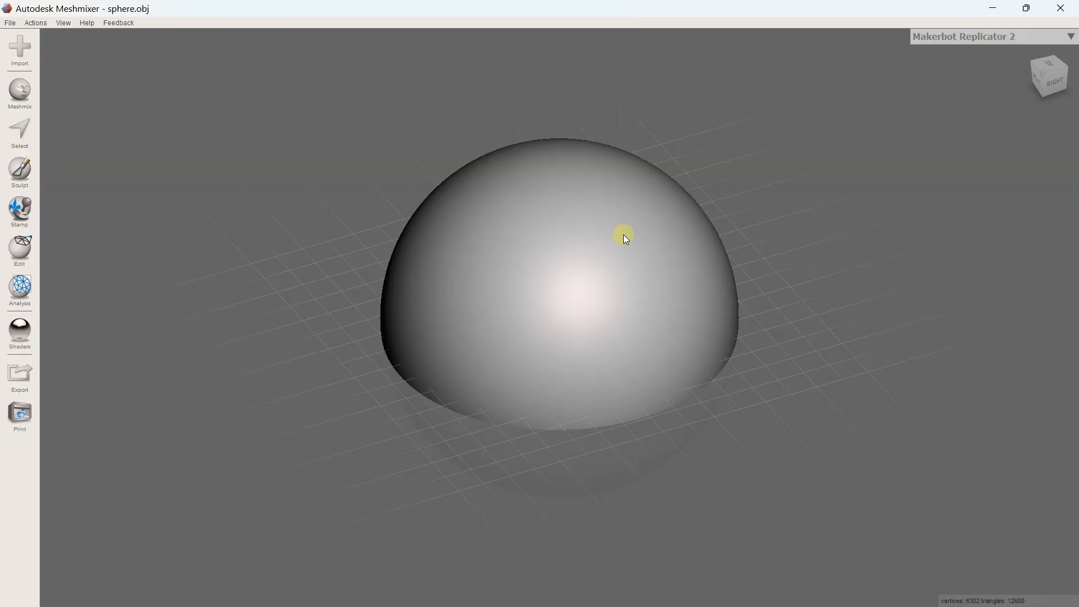
pyautogui.scroll(-4, 569, 250)
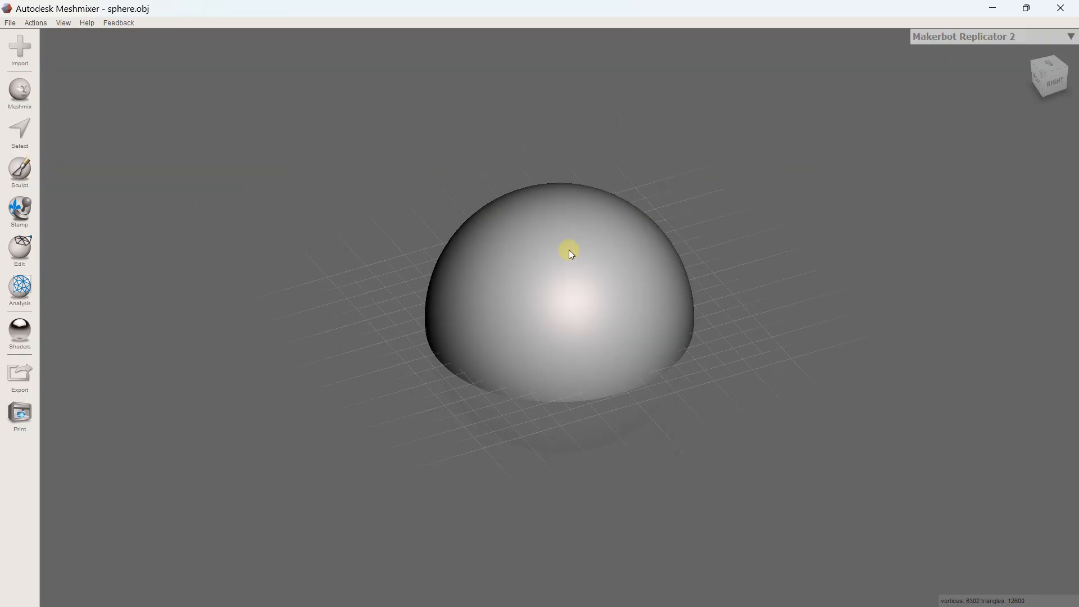
# Transform the sphere by moving it up along Y to 20 mm and accept the change.
pyautogui.click(31, 245)
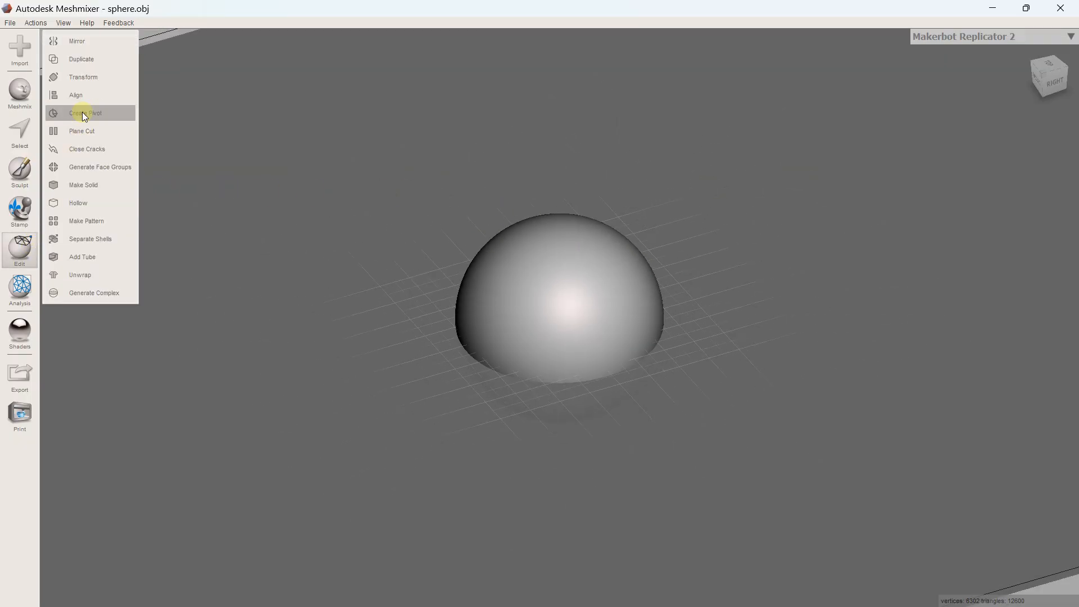
pyautogui.click(86, 76)
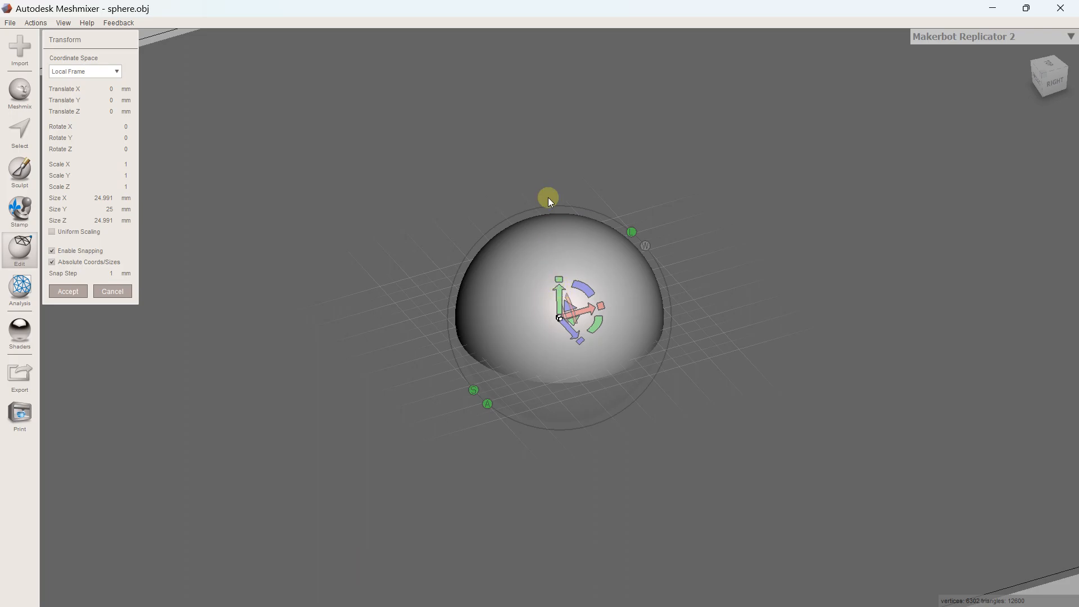
pyautogui.moveTo(558, 280); pyautogui.dragTo(549, 159)
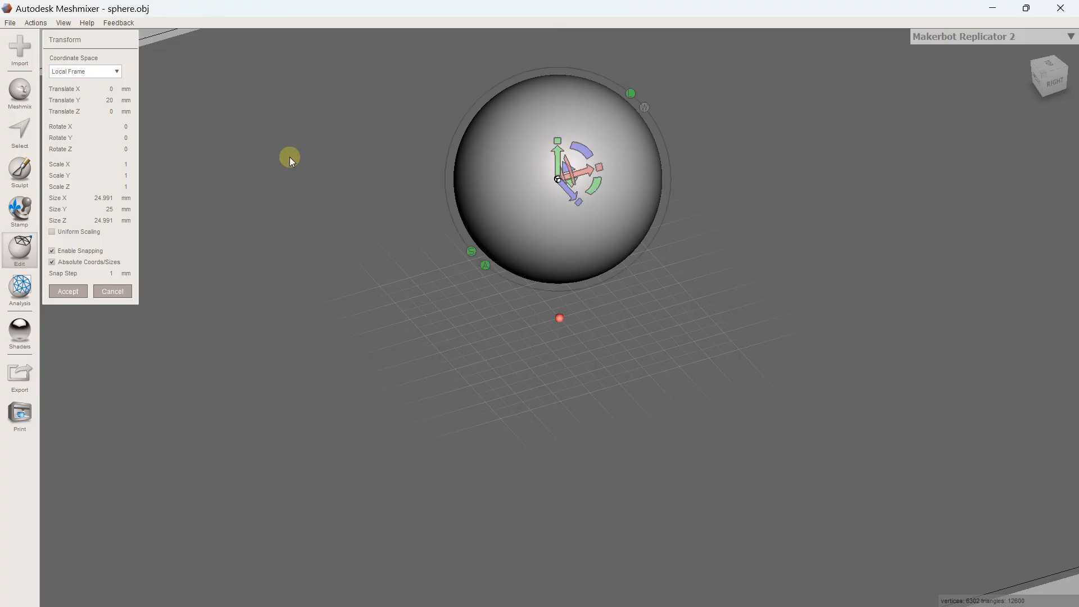
pyautogui.click(73, 294)
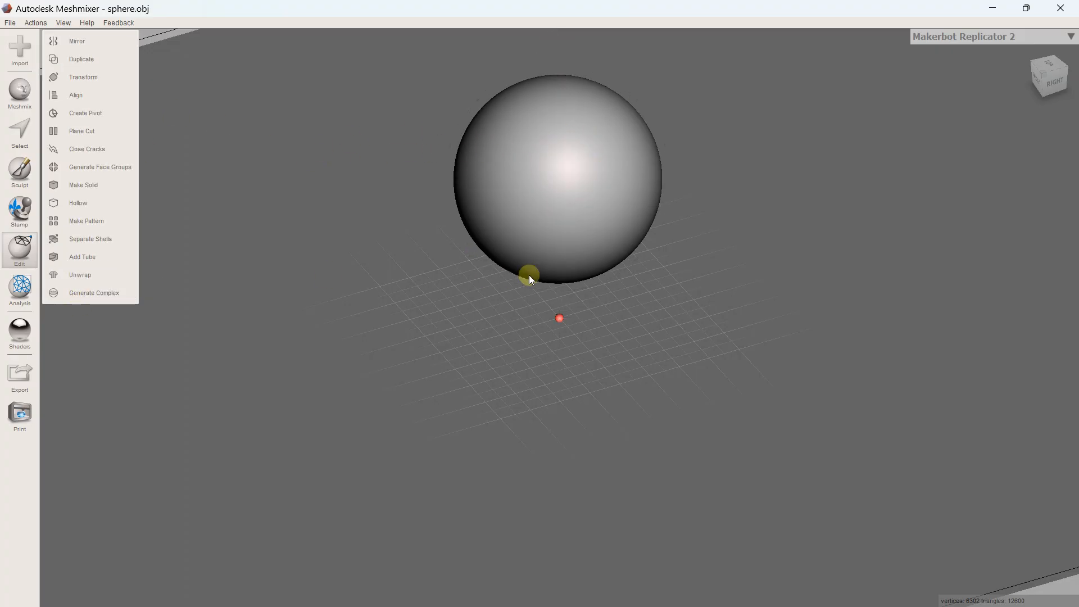
pyautogui.moveTo(511, 275); pyautogui.dragTo(528, 251, button='right')
pyautogui.click(528, 251)
pyautogui.moveTo(633, 194); pyautogui.dragTo(493, 272, button='right')
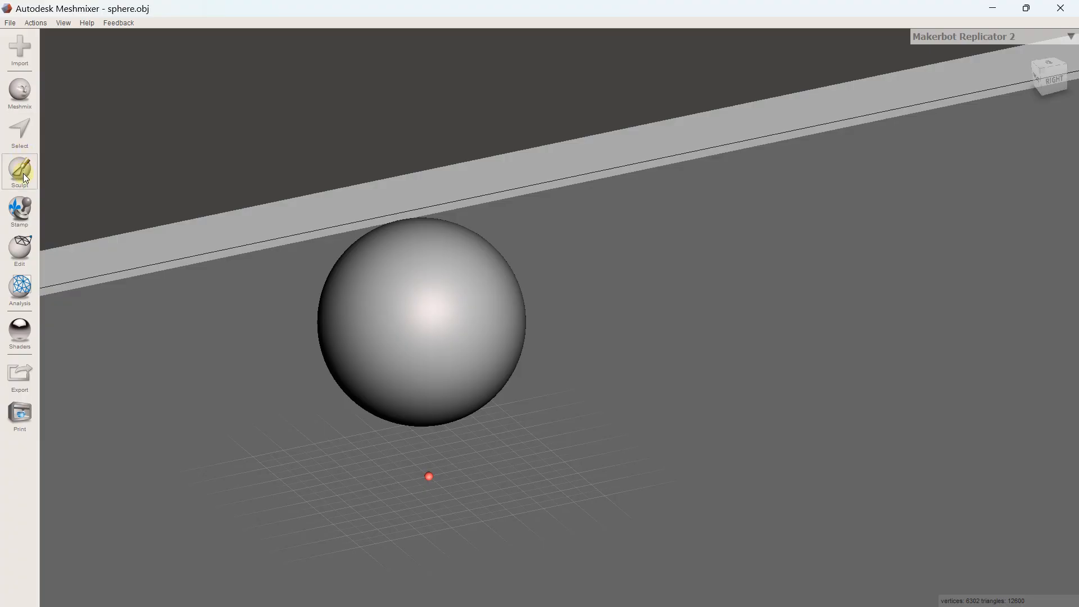
# Add a cylinder from the Primitives parts library as a separate object beside the sphere.
pyautogui.click(25, 98)
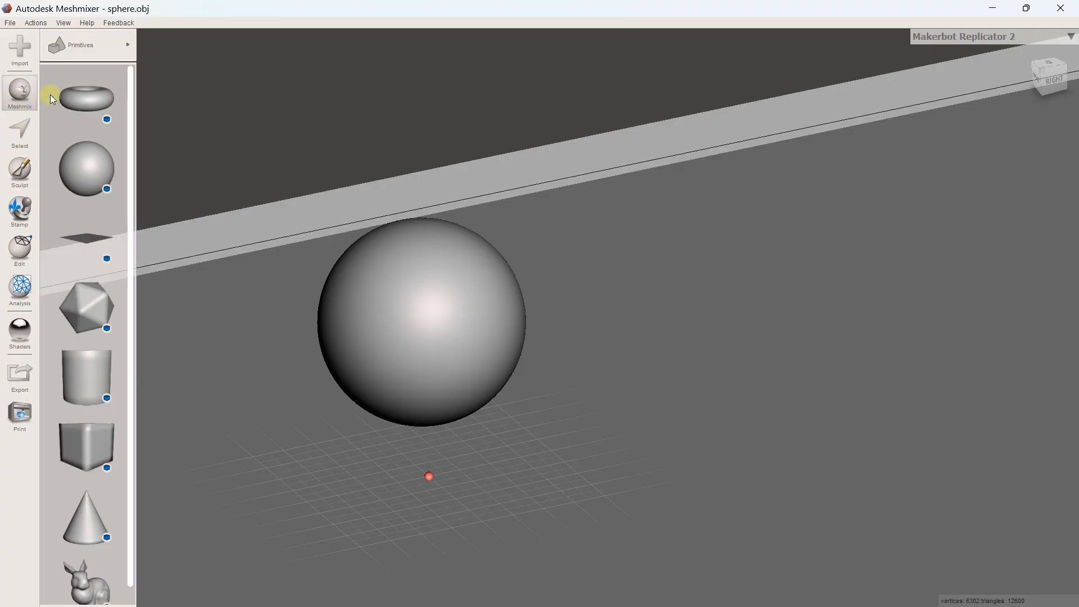
pyautogui.scroll(-2, 89, 323)
pyautogui.scroll(2, 90, 321)
pyautogui.click(97, 44)
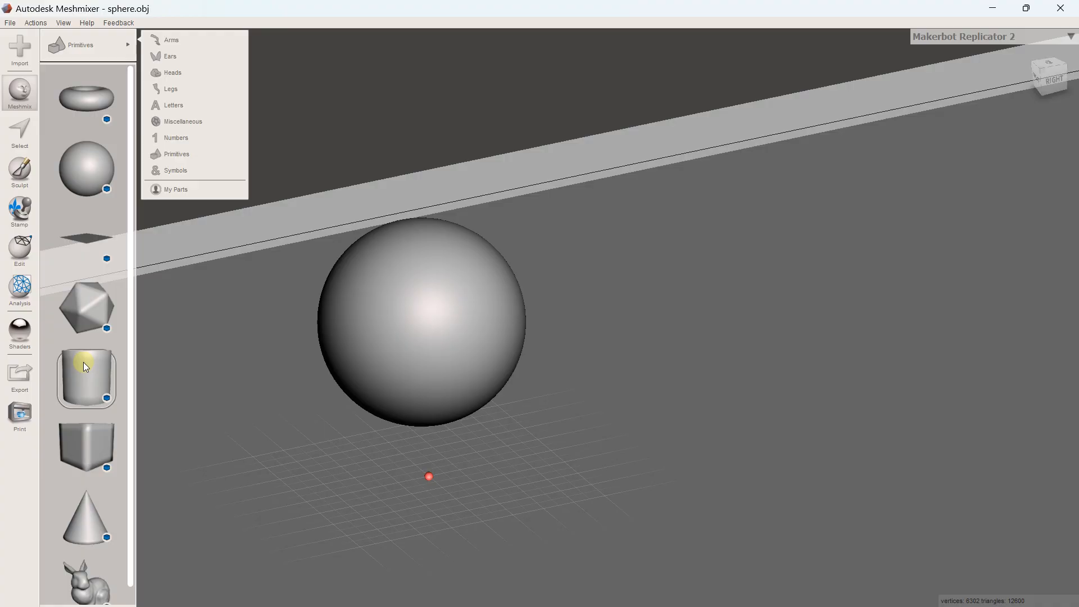
pyautogui.moveTo(86, 389); pyautogui.dragTo(455, 168)
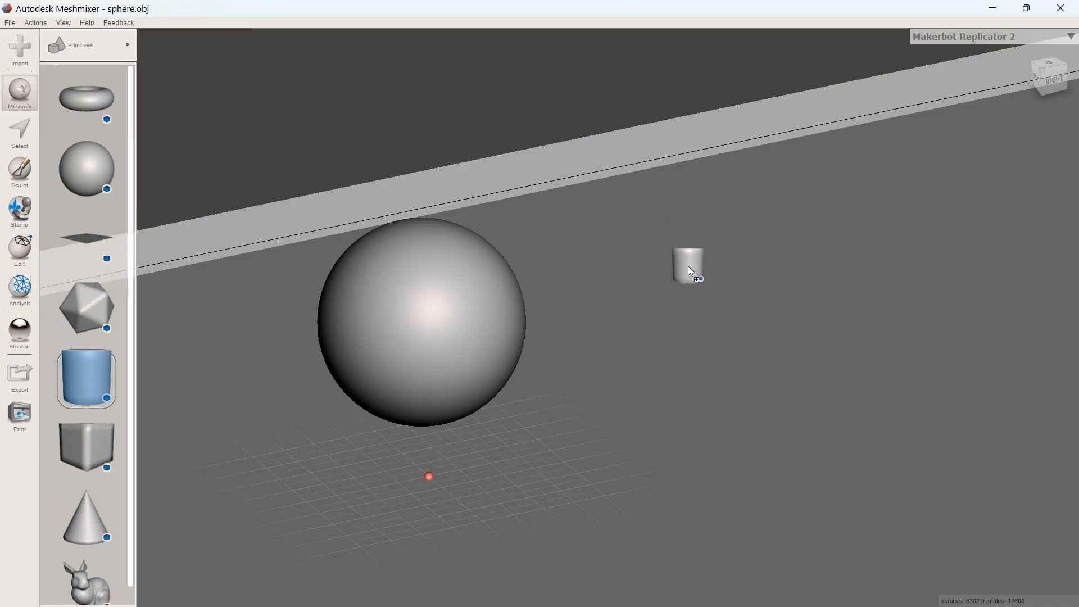
pyautogui.moveTo(688, 265); pyautogui.dragTo(690, 267)
# Resize the cylinder to 39 × 12 × 28 mm, position it at X 52, Y 16, Z -37.49 mm, and accept.
pyautogui.moveTo(700, 272); pyautogui.dragTo(689, 247, button='right')
pyautogui.moveTo(568, 268); pyautogui.dragTo(673, 132)
pyautogui.moveTo(711, 214); pyautogui.dragTo(694, 278, button='middle')
pyautogui.moveTo(654, 181); pyautogui.dragTo(684, 250)
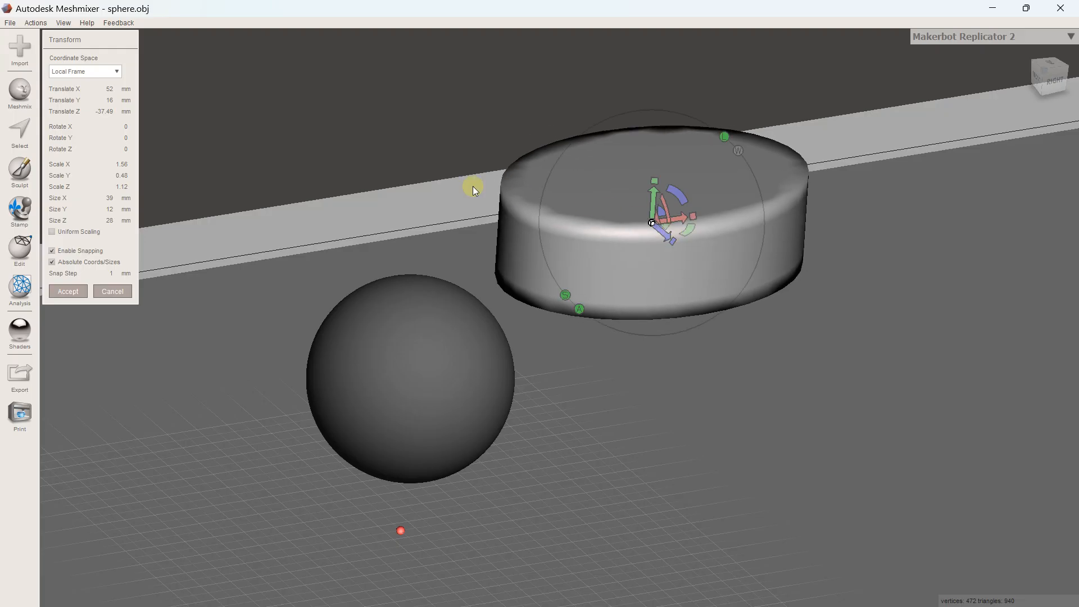
pyautogui.moveTo(652, 193); pyautogui.dragTo(662, 213, button='right')
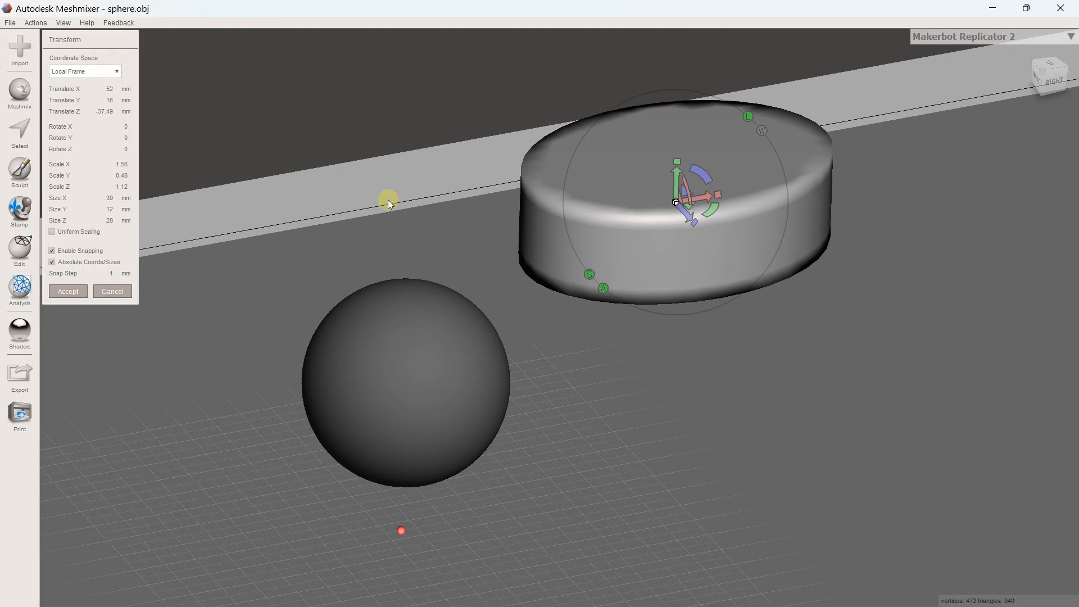
pyautogui.click(70, 290)
pyautogui.scroll(-2, 292, 219)
pyautogui.scroll(-1, 292, 219)
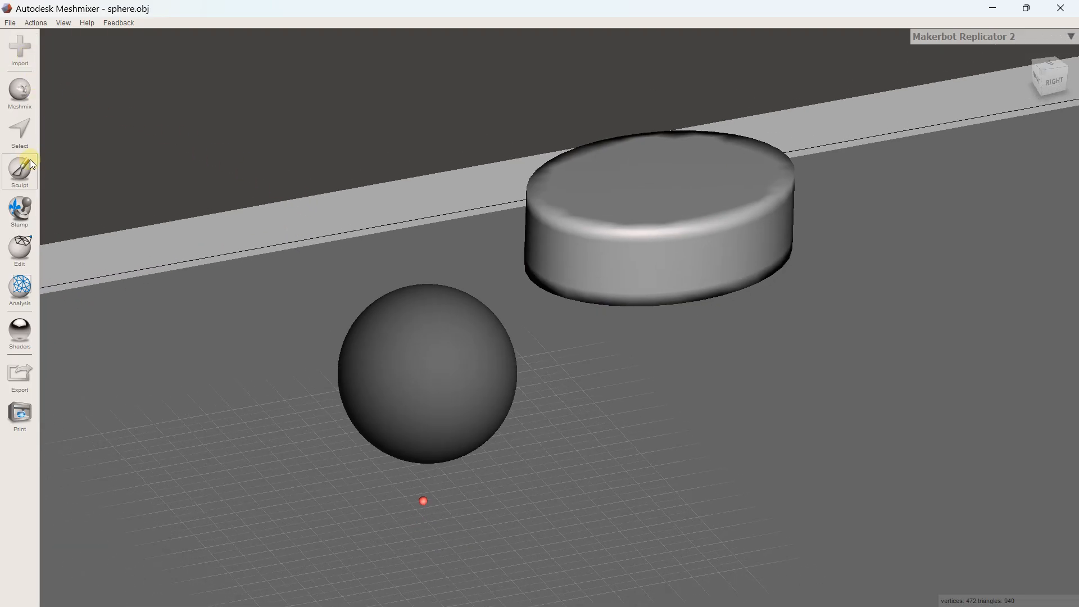
# Add the straight arm from the Arms parts collection at X 54, Y 20, Z 8 mm, 27 mm long, and accept.
pyautogui.click(19, 98)
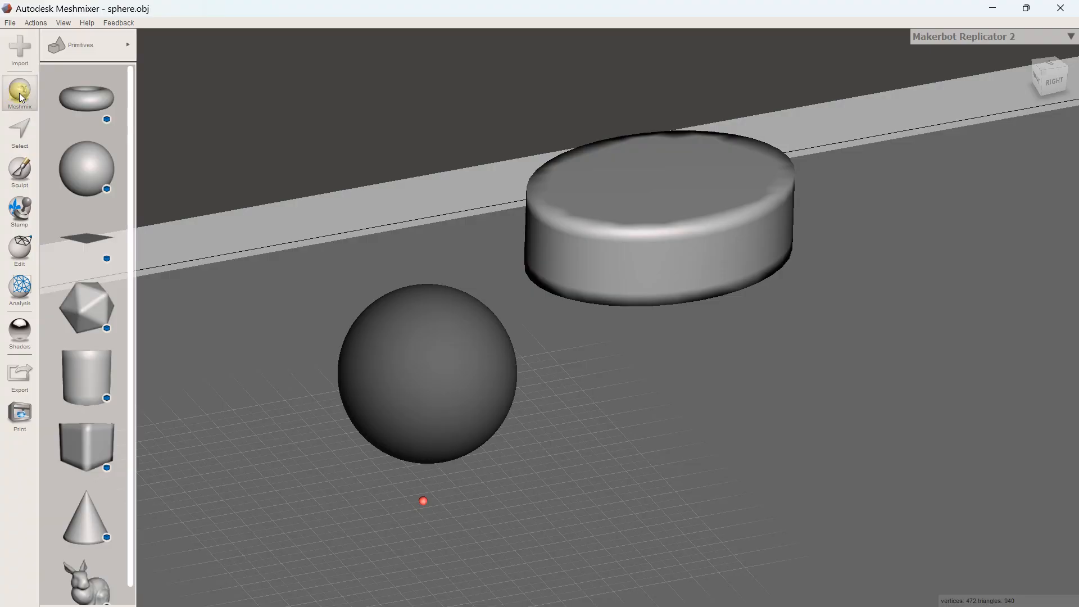
pyautogui.scroll(-1, 91, 292)
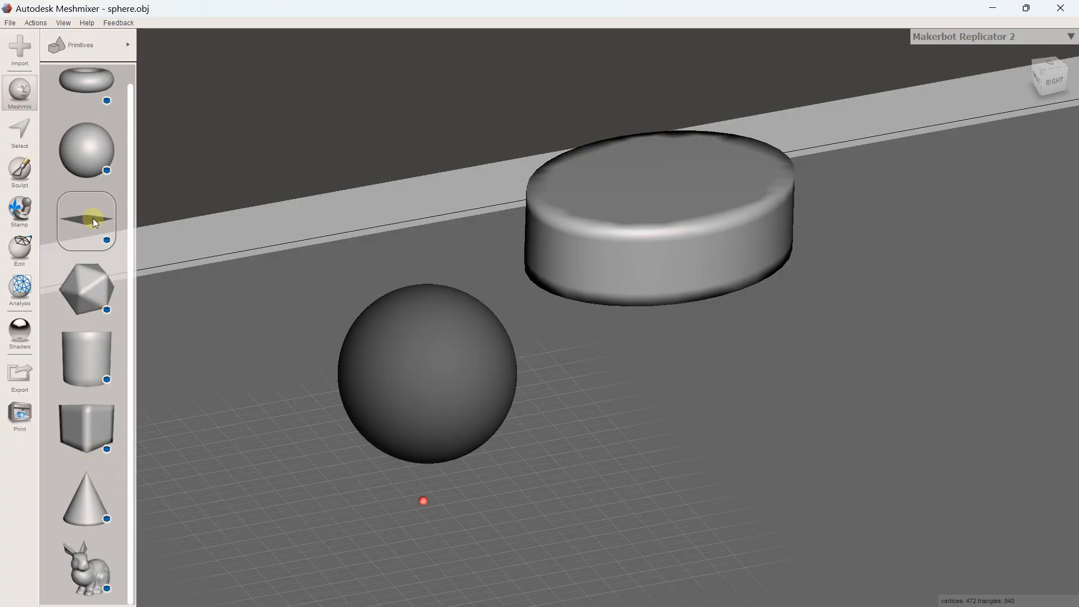
pyautogui.scroll(1, 91, 214)
pyautogui.click(106, 45)
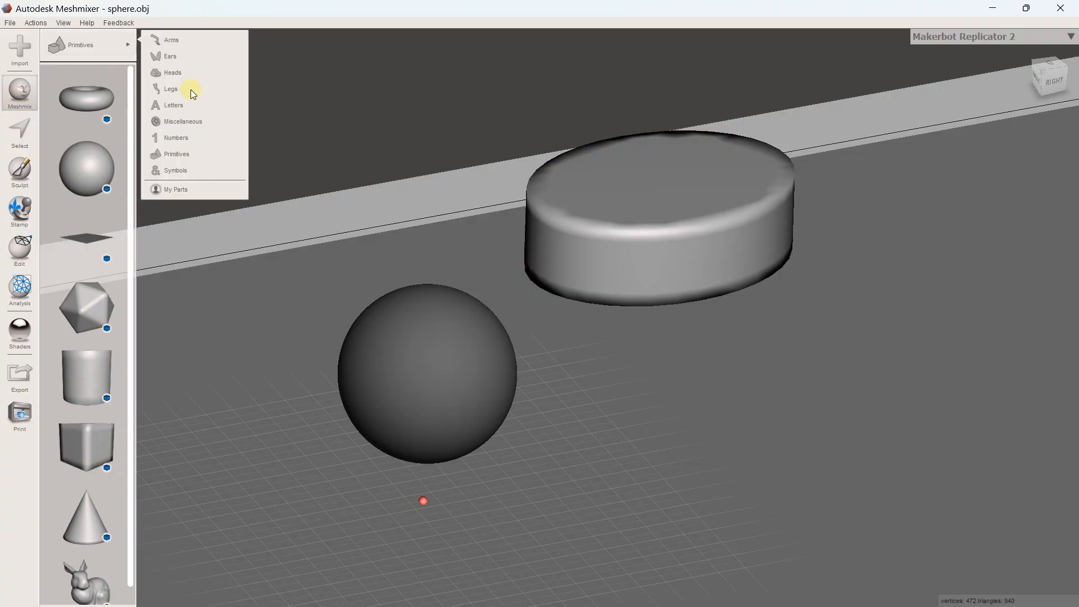
pyautogui.click(195, 40)
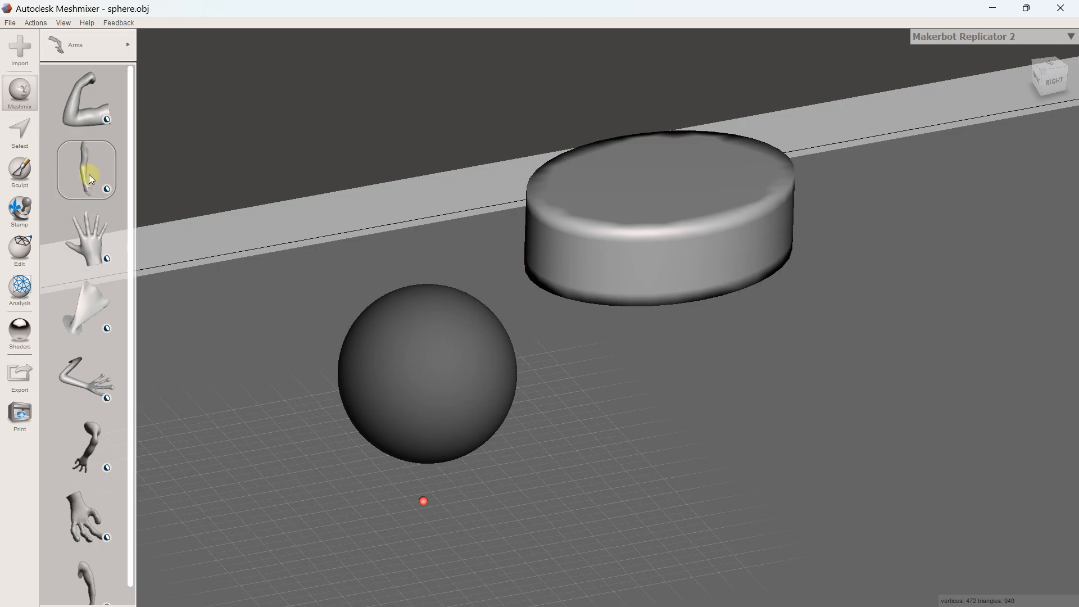
pyautogui.moveTo(69, 171); pyautogui.dragTo(881, 388)
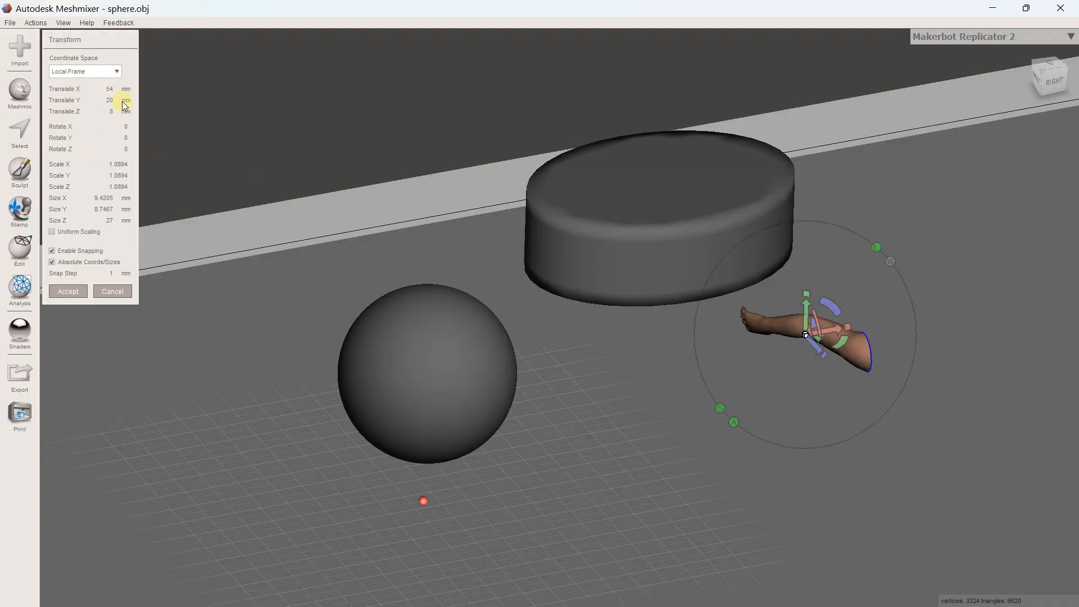
pyautogui.click(66, 291)
# Switch the active selection among the cylinder, arm and sphere, ending on the sphere, and open the sculpting tools.
pyautogui.click(568, 292)
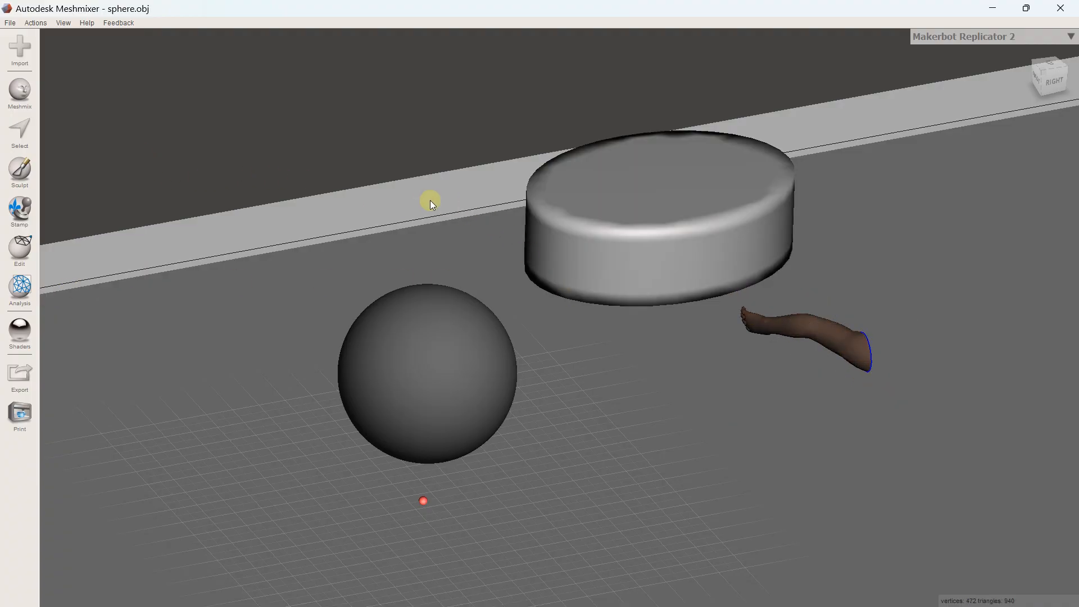
pyautogui.click(430, 301)
pyautogui.click(723, 207)
pyautogui.click(382, 337)
pyautogui.click(768, 325)
pyautogui.click(663, 273)
pyautogui.click(413, 315)
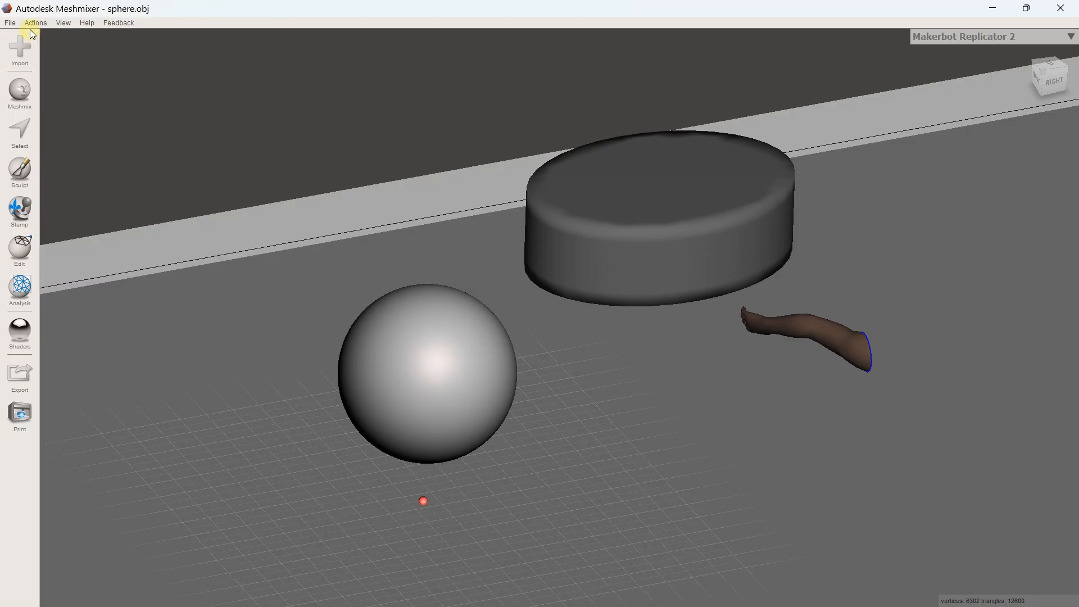
pyautogui.click(20, 167)
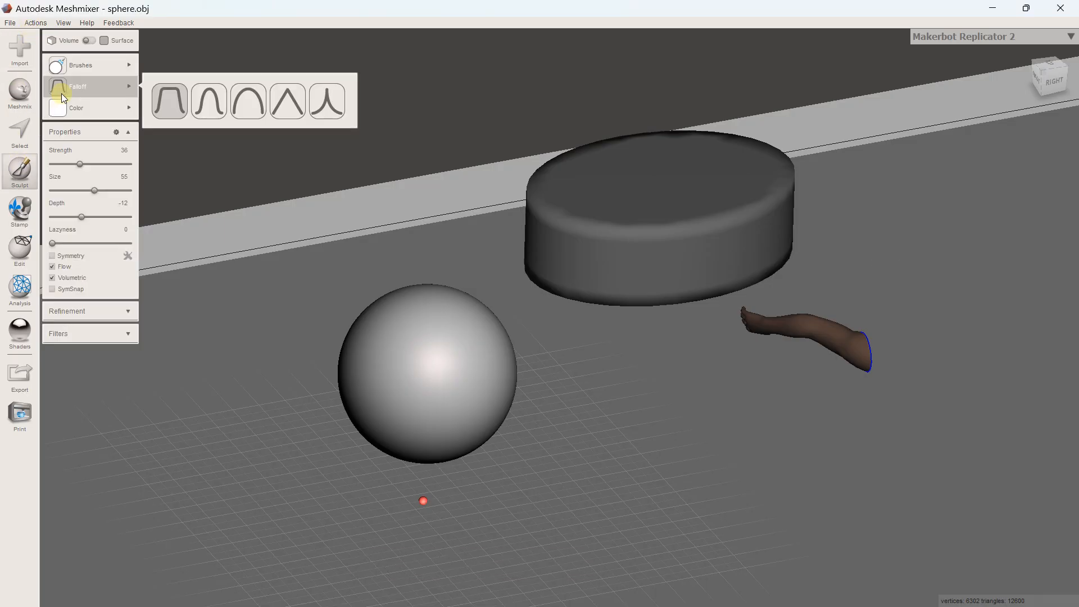
# Add the human head from the Heads parts collection to the empty area in front of the cylinder.
pyautogui.click(20, 89)
pyautogui.click(79, 43)
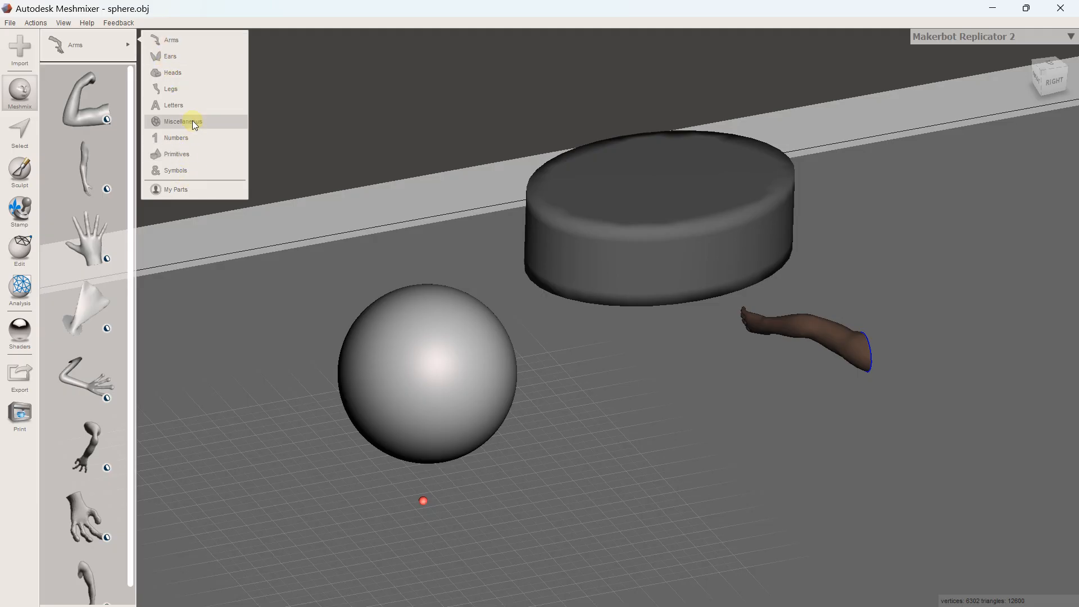
pyautogui.click(181, 74)
pyautogui.scroll(-3, 98, 197)
pyautogui.scroll(3, 93, 160)
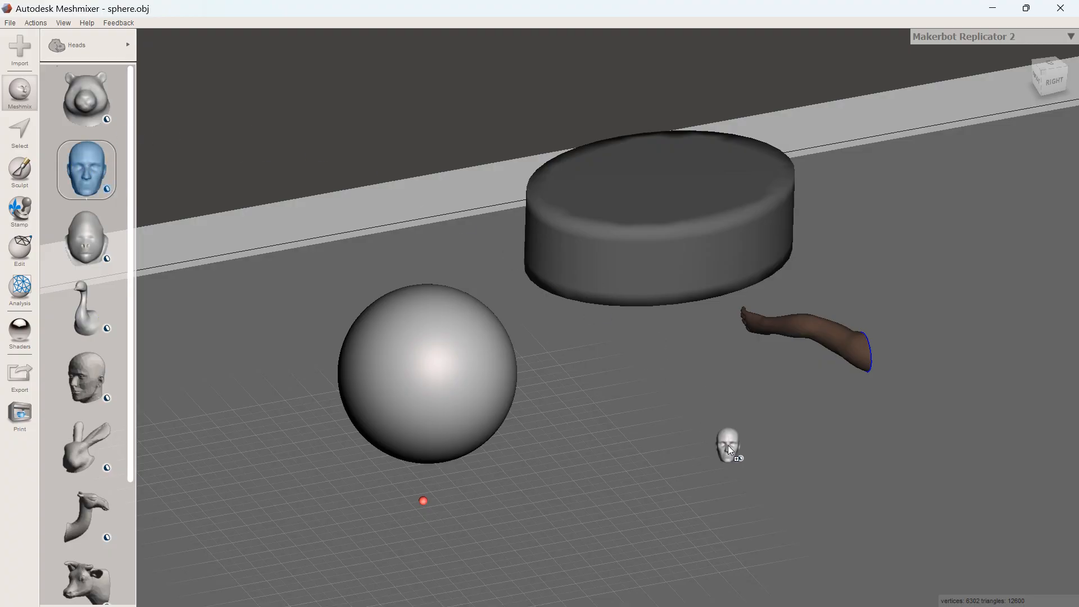
pyautogui.moveTo(696, 450); pyautogui.dragTo(663, 339)
# Position the upright head at about X 43.2, Y 20.3, Z -0.9 mm and accept the transform.
pyautogui.moveTo(726, 427); pyautogui.dragTo(804, 372)
pyautogui.moveTo(720, 435); pyautogui.dragTo(652, 462)
pyautogui.moveTo(699, 422); pyautogui.dragTo(696, 287)
pyautogui.moveTo(728, 299); pyautogui.dragTo(618, 260, button='right')
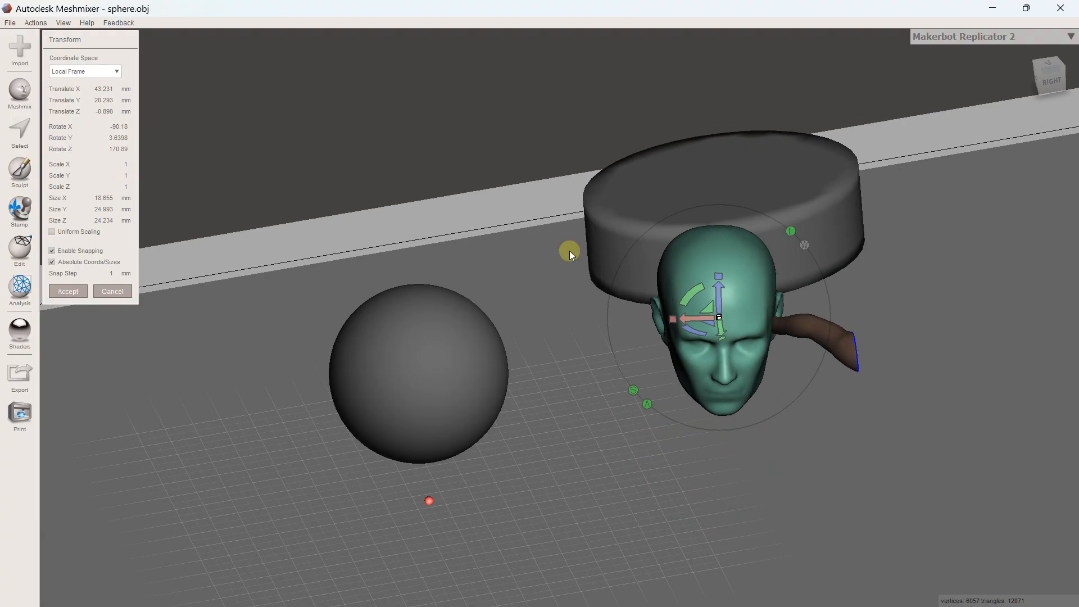
pyautogui.click(83, 291)
# Select the arm behind the head, move it along X to 75 mm with Transform, and accept.
pyautogui.moveTo(522, 230); pyautogui.dragTo(611, 293, button='right')
pyautogui.click(662, 437)
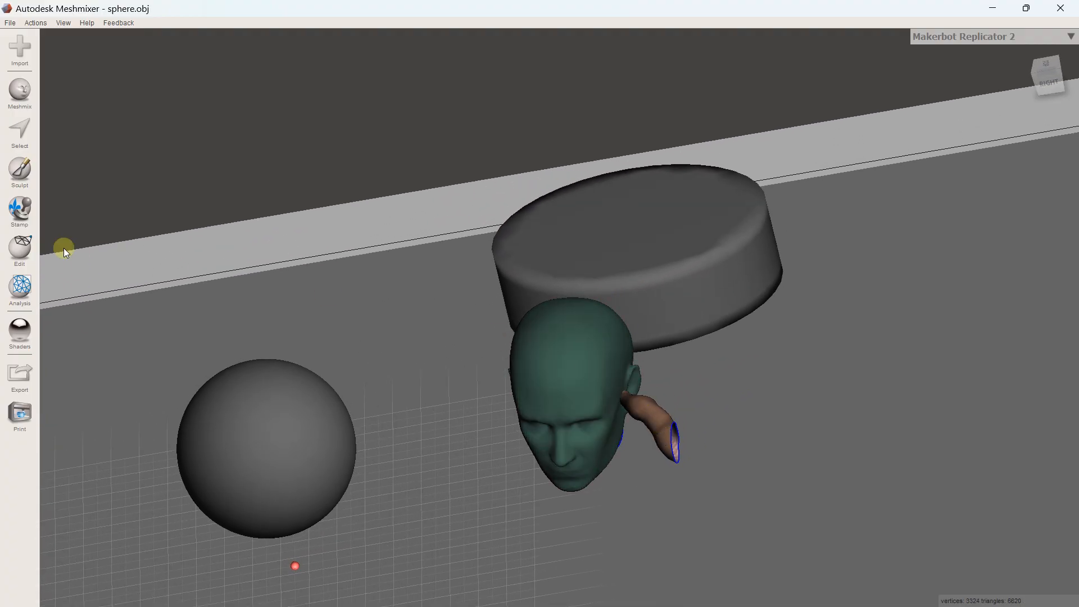
pyautogui.click(20, 248)
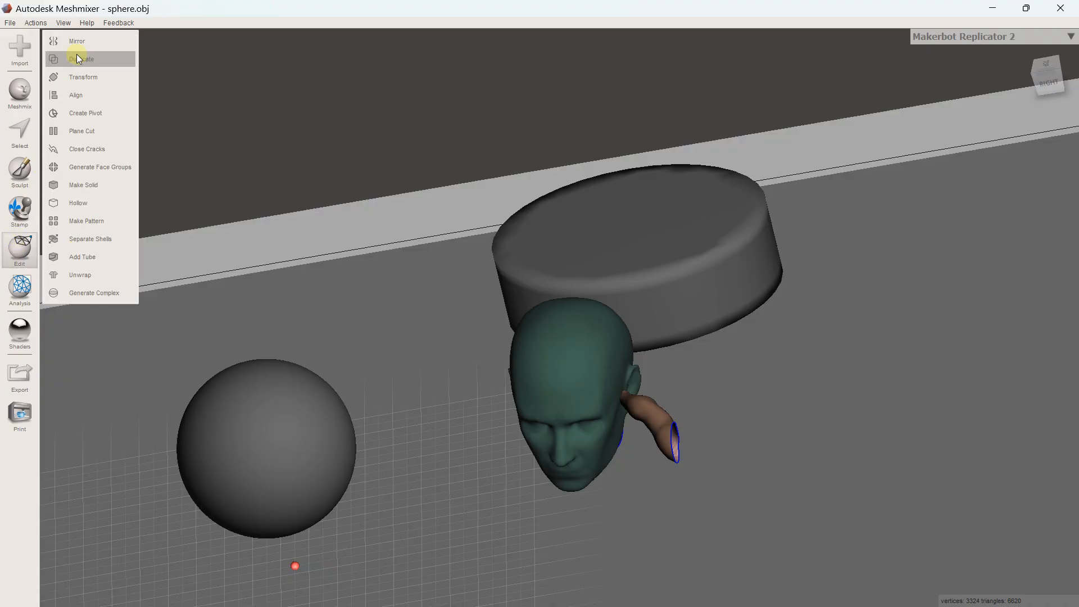
pyautogui.moveTo(682, 406); pyautogui.dragTo(826, 383)
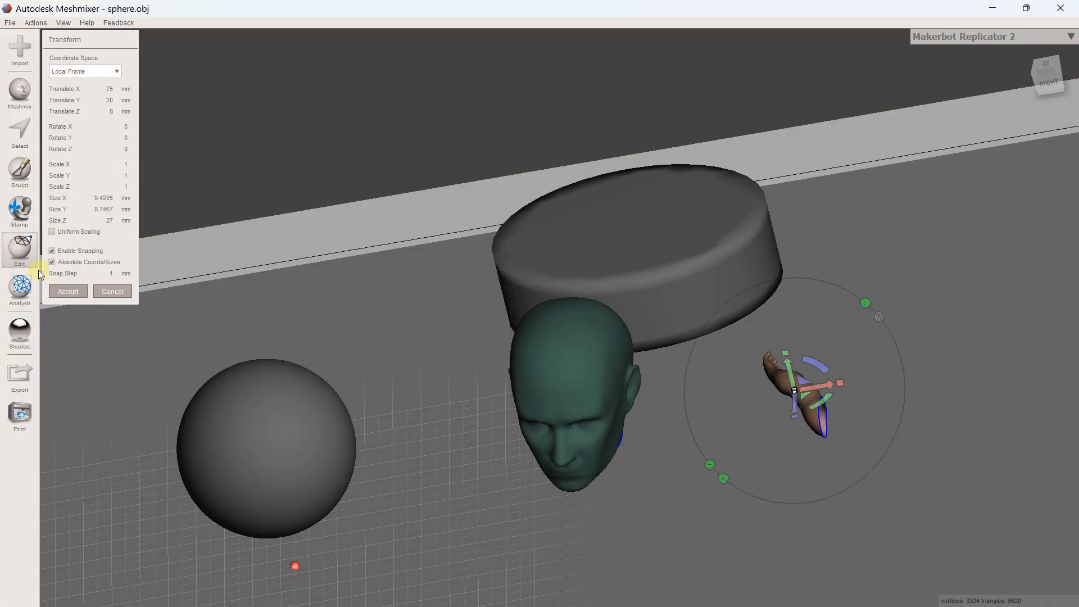
pyautogui.click(64, 293)
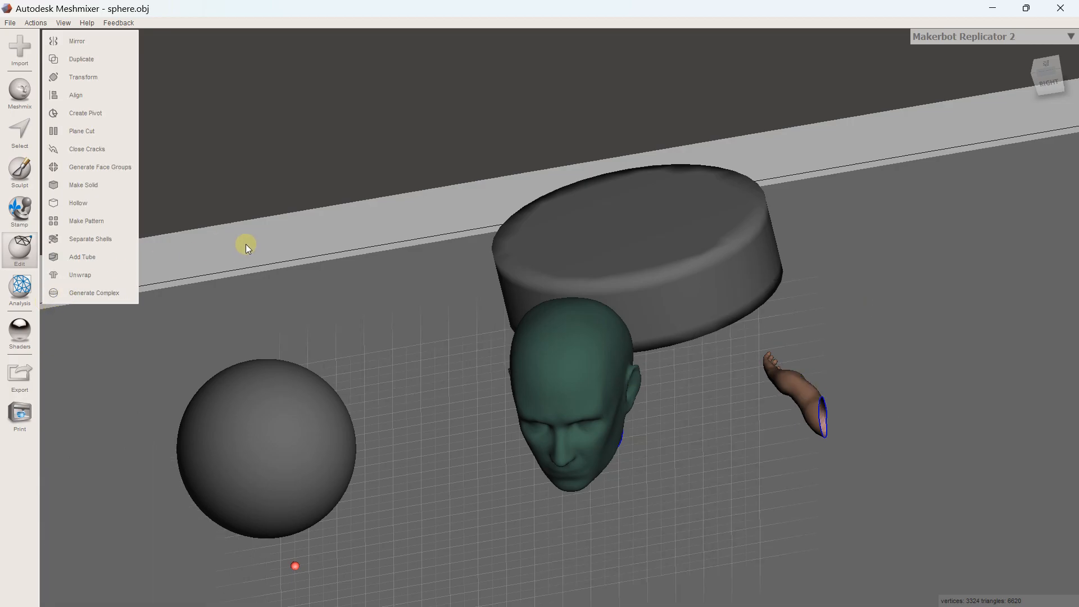
# Show the Object Browser, move it to the empty area above the arm, and use it to delete the head, MeshSO15.
pyautogui.moveTo(291, 255); pyautogui.dragTo(278, 234, button='right')
pyautogui.click(57, 24)
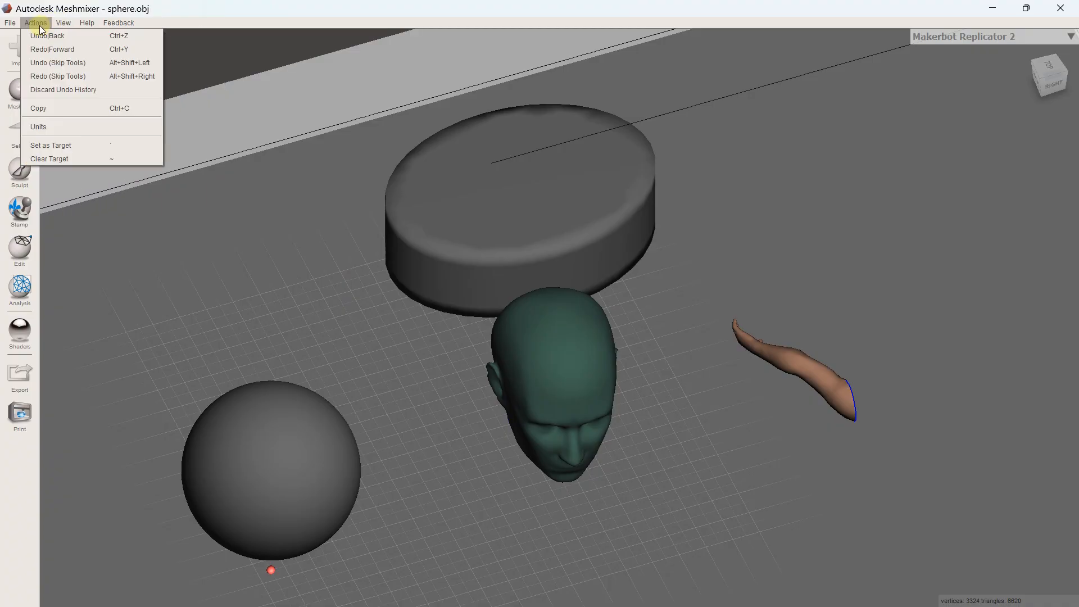
pyautogui.click(72, 102)
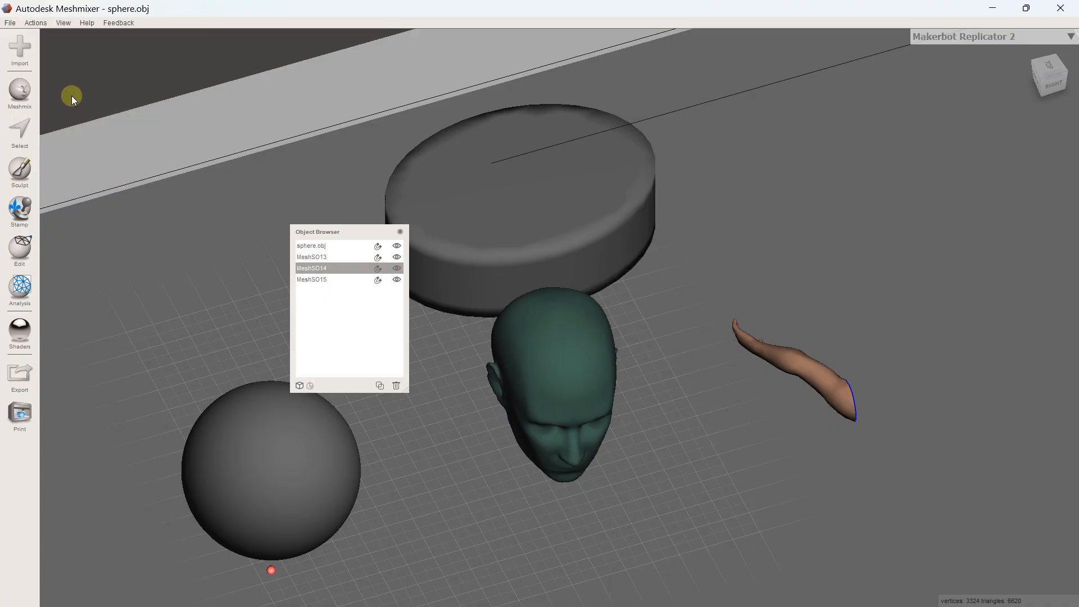
pyautogui.moveTo(323, 236); pyautogui.dragTo(862, 105)
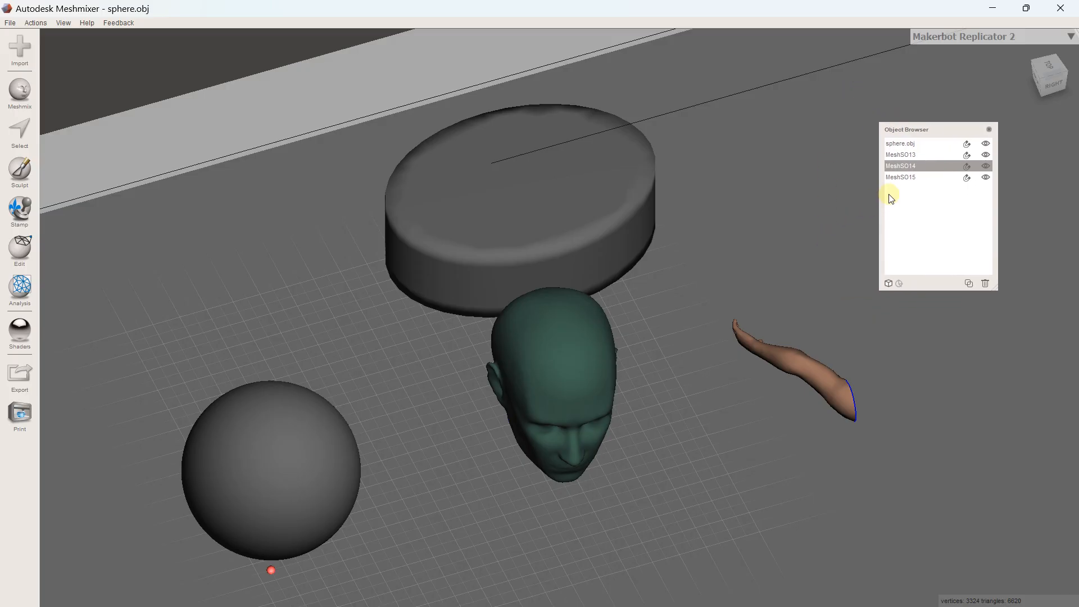
pyautogui.click(925, 178)
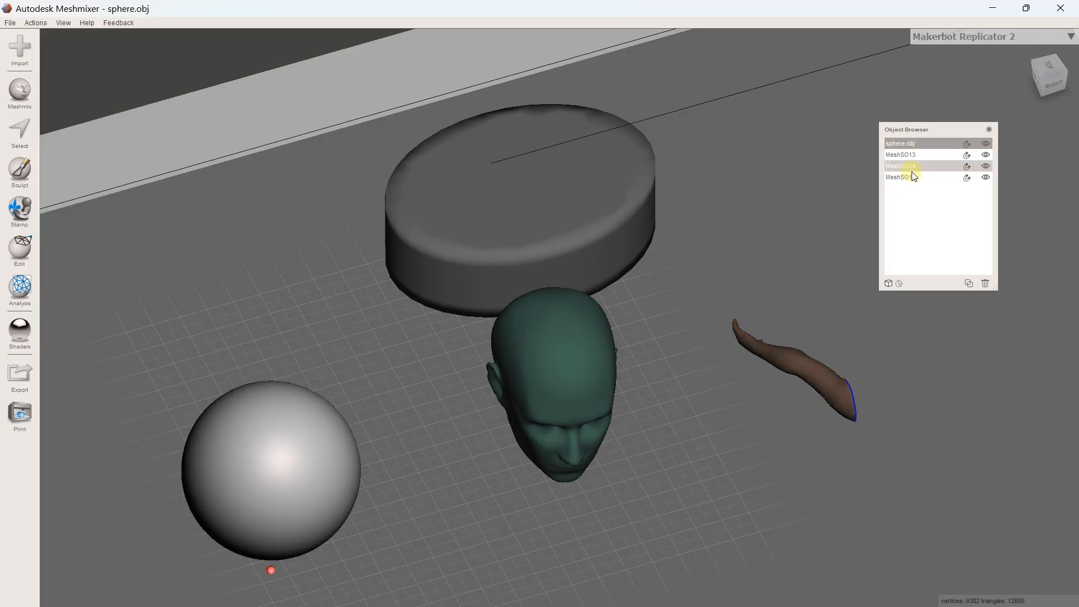
pyautogui.click(986, 284)
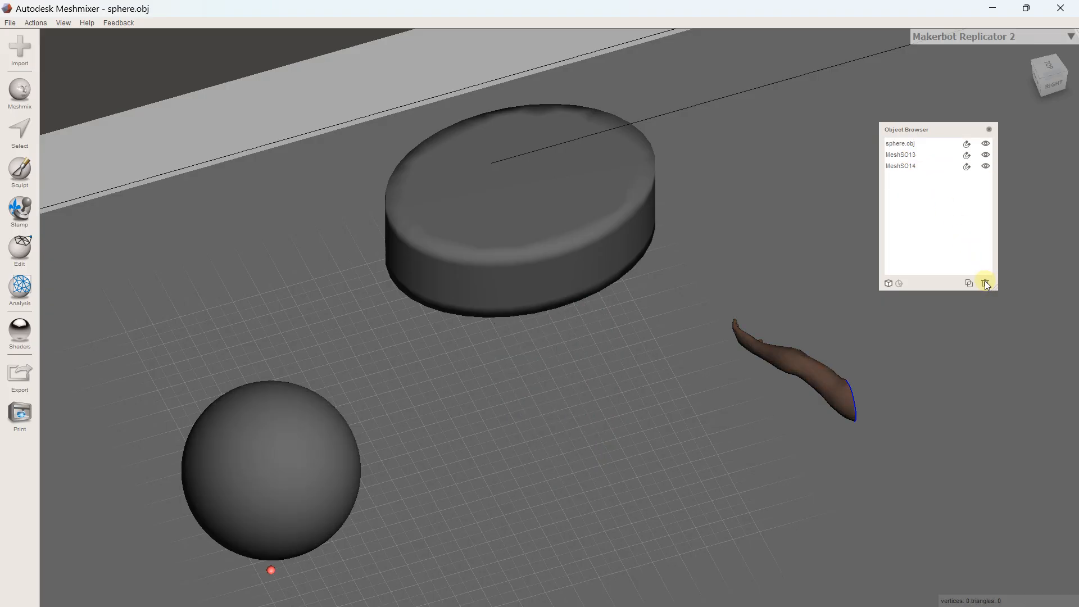
# Delete the arm and the cylinder so only sphere.obj remains, and close the Object Browser.
pyautogui.click(811, 363)
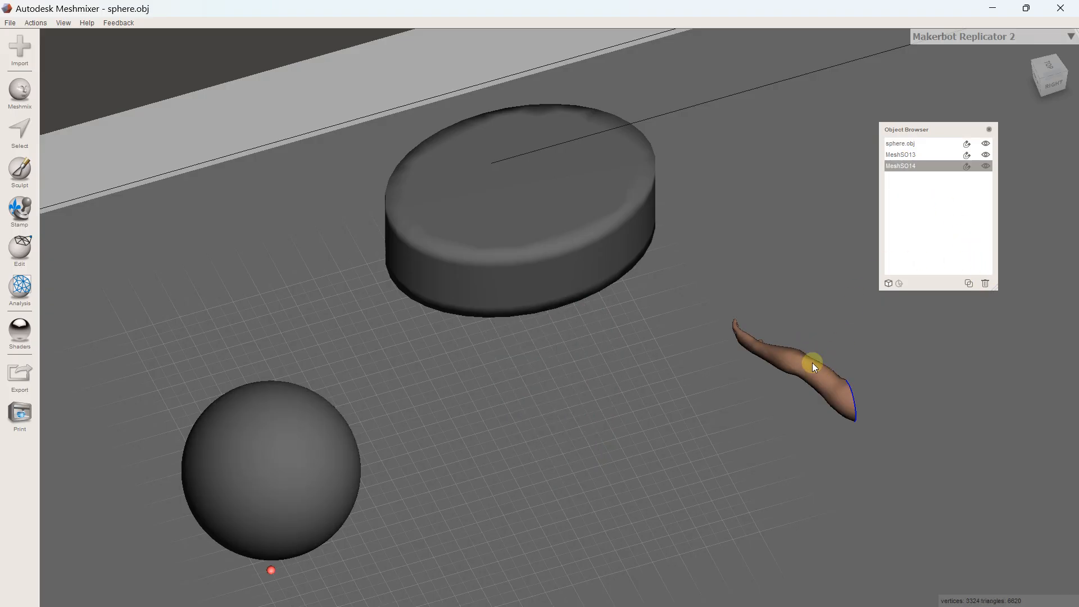
pyautogui.press('Delete')
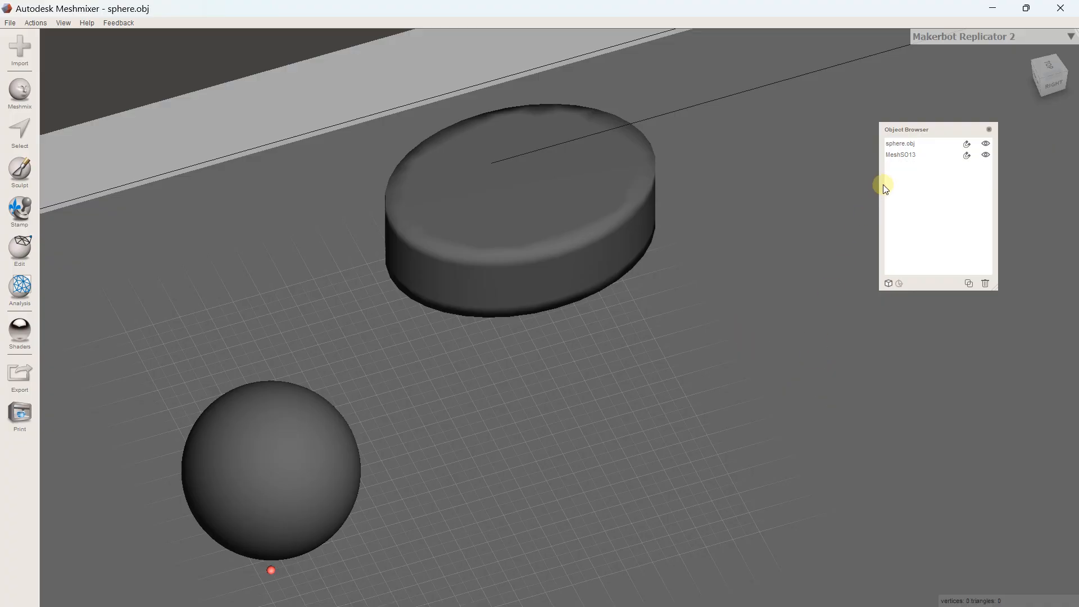
pyautogui.click(919, 152)
pyautogui.press('Delete')
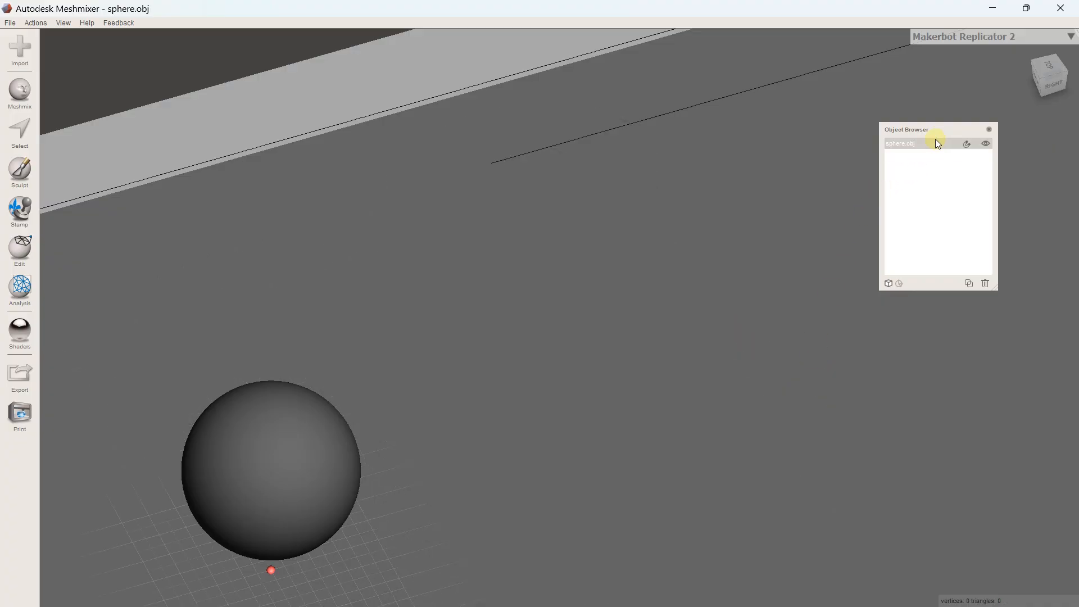
pyautogui.click(989, 127)
pyautogui.scroll(-2, 547, 263)
pyautogui.moveTo(352, 360); pyautogui.dragTo(360, 231, button='right')
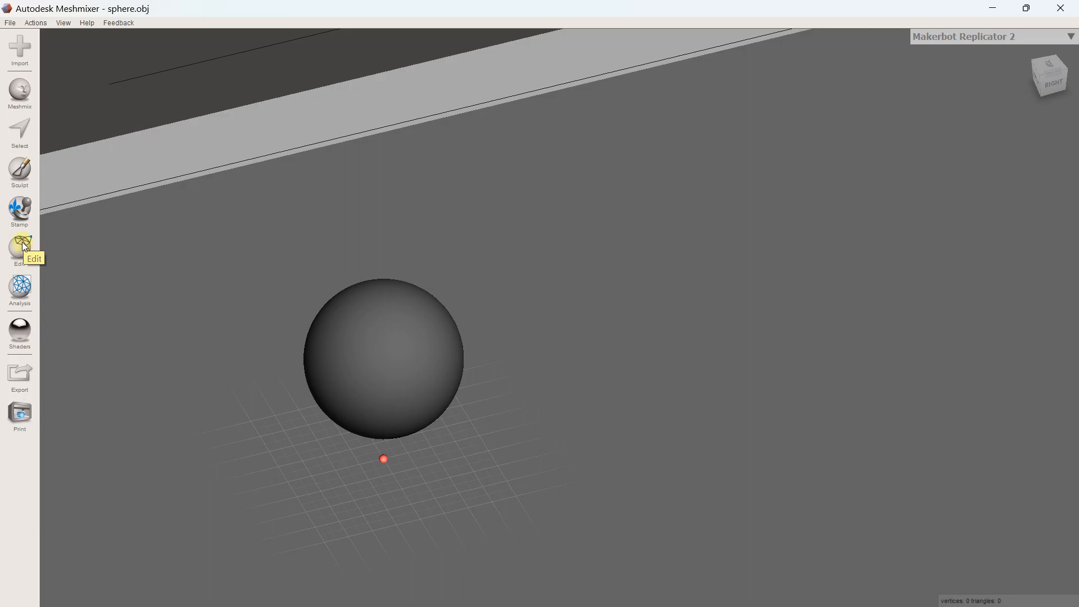
# Add a cube from the Primitives parts collection beside the sphere, accept its placement, and delete the sphere.
pyautogui.click(22, 89)
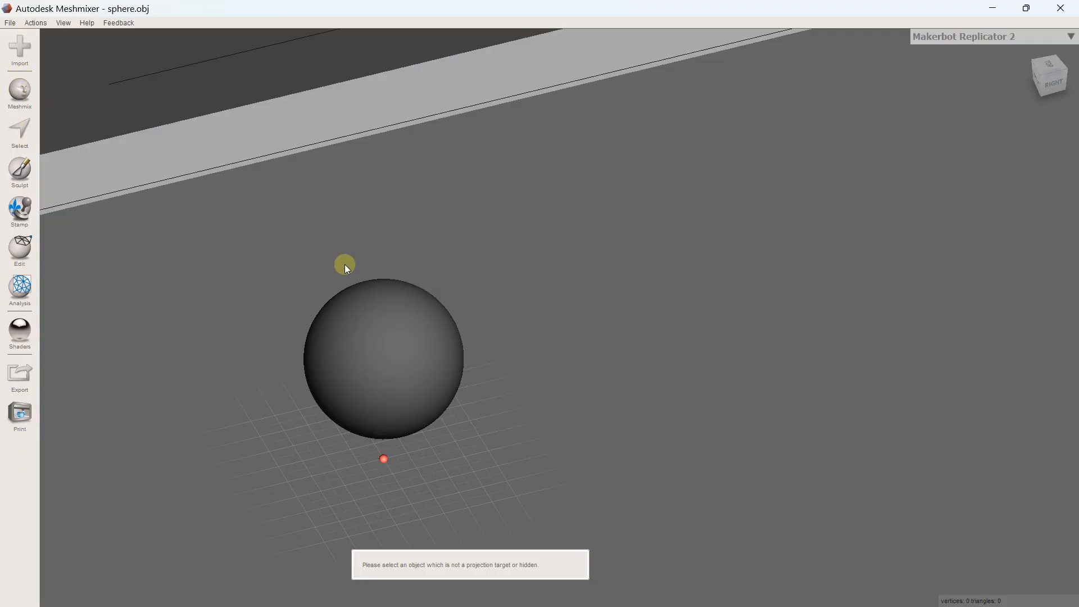
pyautogui.click(353, 313)
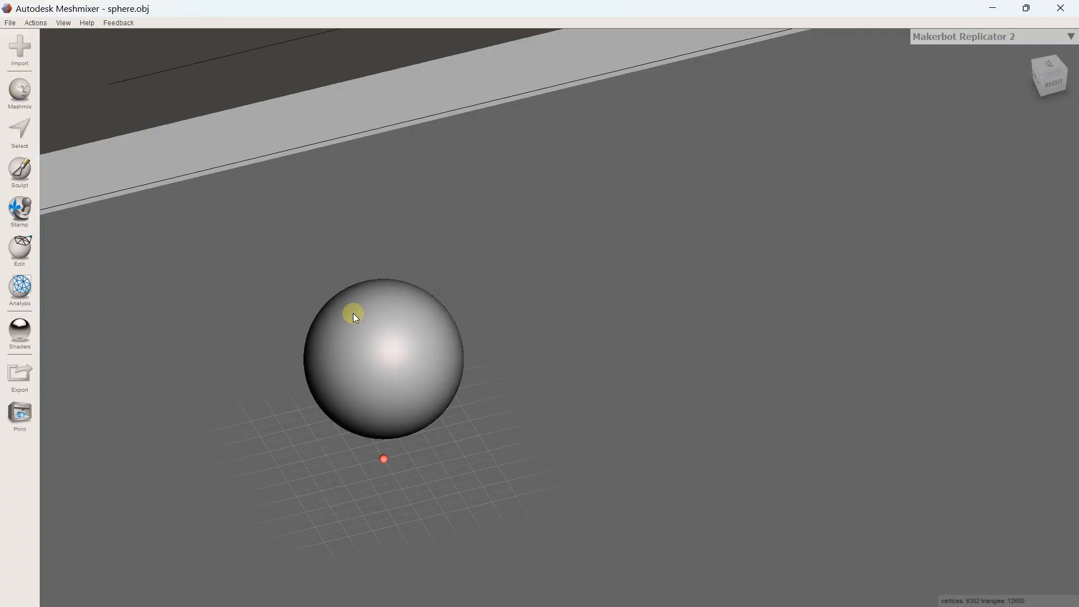
pyautogui.click(25, 94)
pyautogui.click(87, 44)
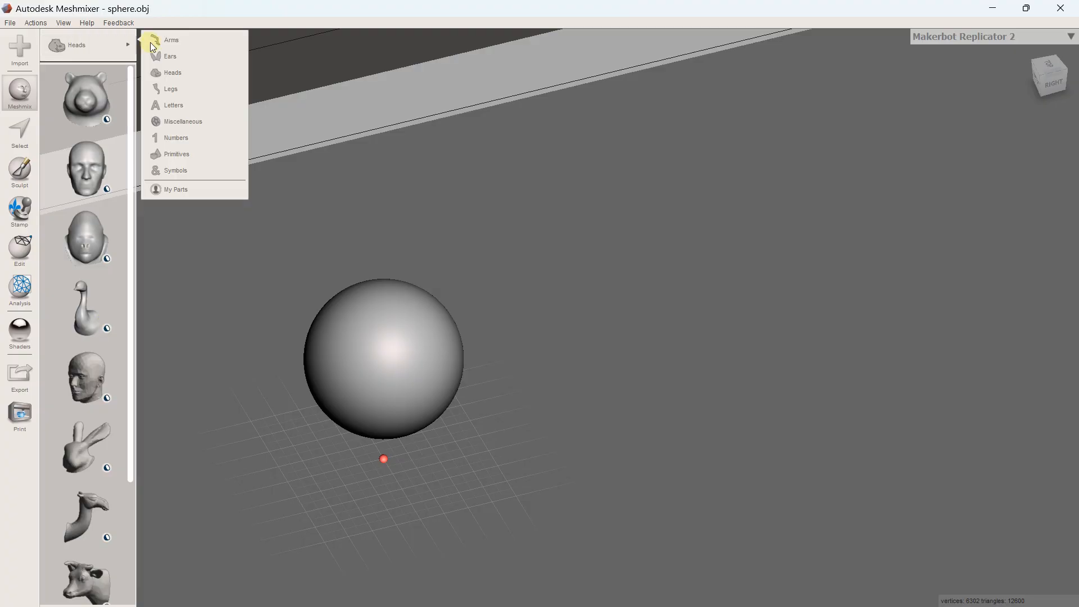
pyautogui.click(176, 153)
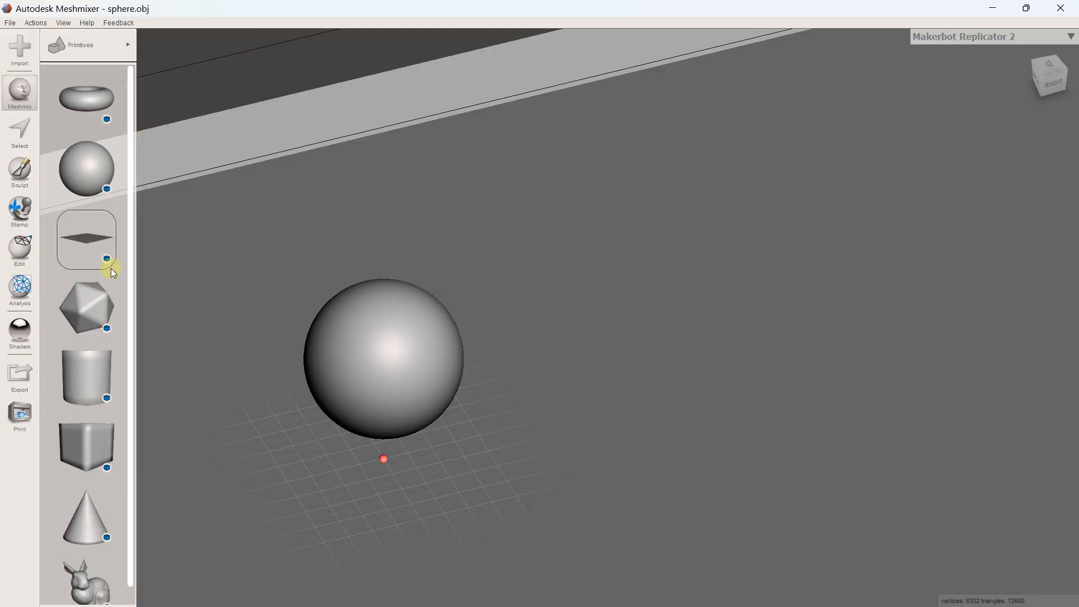
pyautogui.moveTo(90, 421); pyautogui.dragTo(652, 308)
pyautogui.click(68, 291)
pyautogui.click(387, 341)
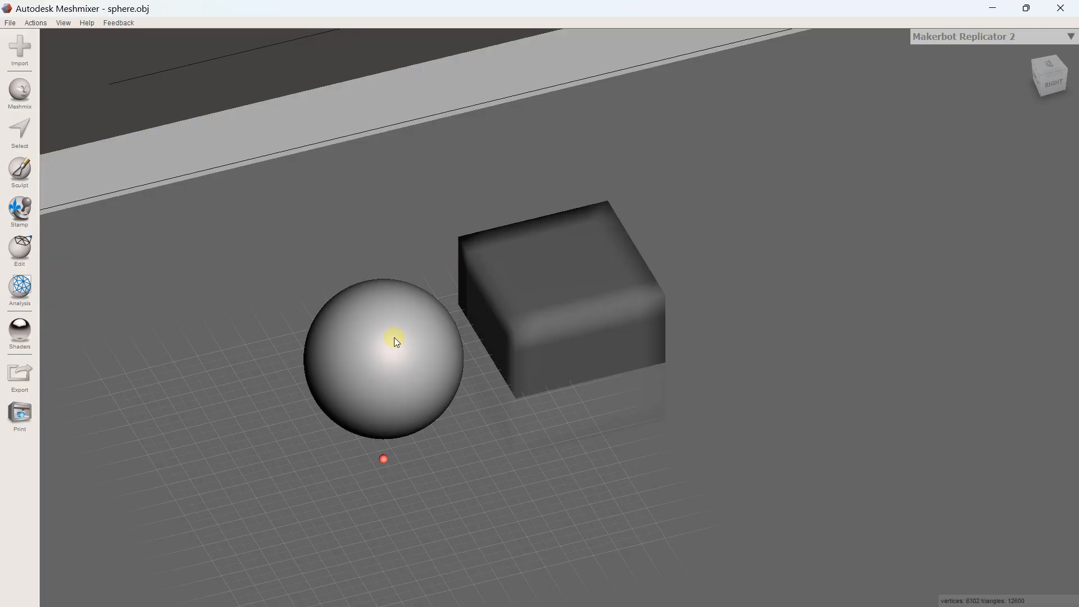
pyautogui.press('Delete')
# Reshape the cube with Transform into a wide, flat slab, move it forward on the bed, and accept.
pyautogui.click(500, 276)
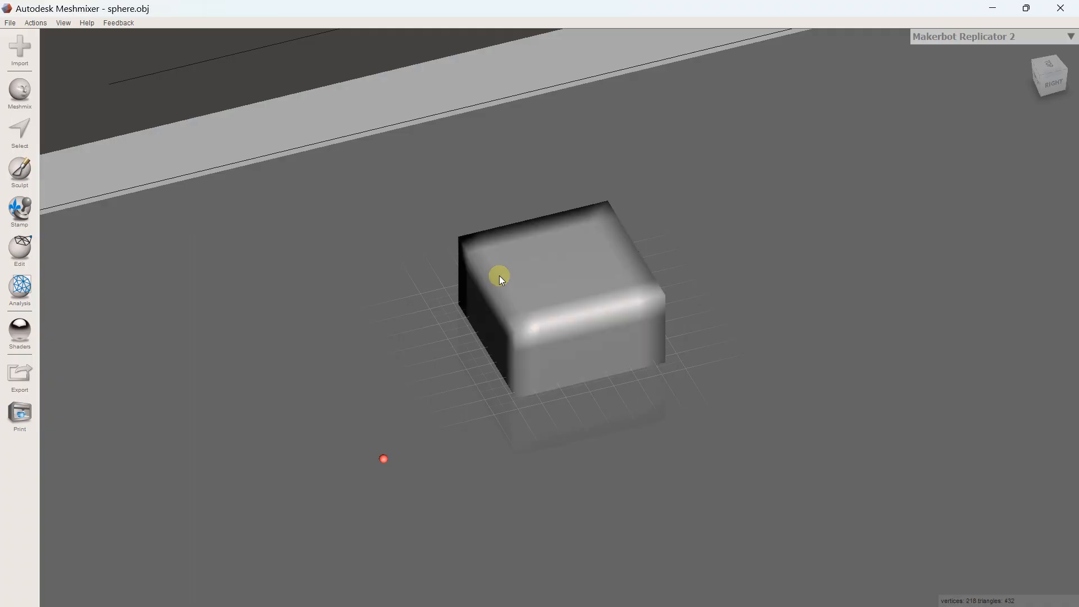
pyautogui.click(32, 244)
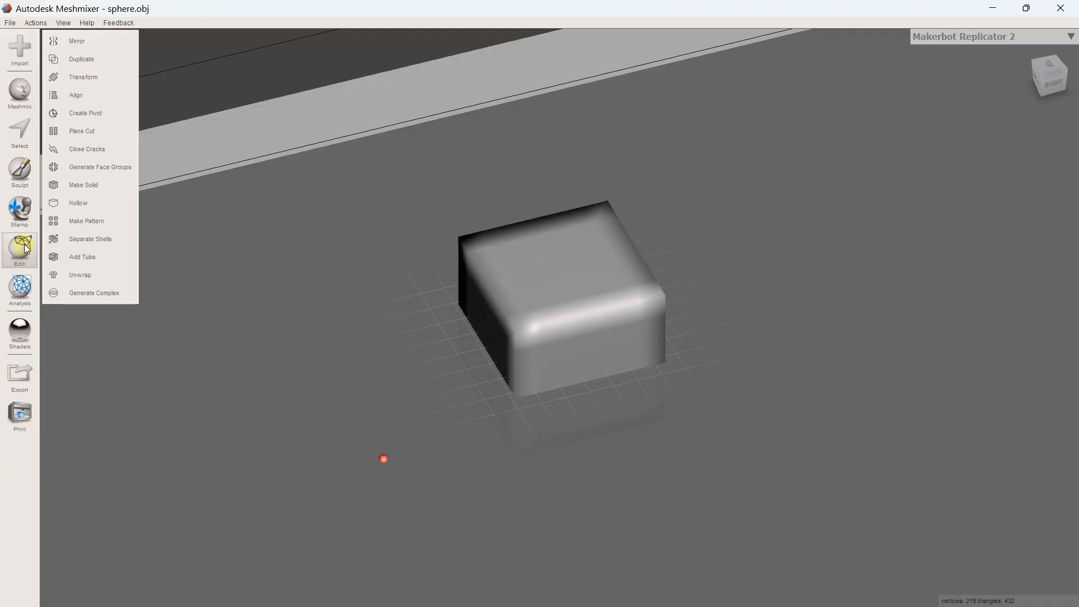
pyautogui.click(79, 75)
pyautogui.moveTo(601, 319); pyautogui.dragTo(384, 344)
pyautogui.moveTo(384, 344); pyautogui.dragTo(394, 314, button='right')
pyautogui.moveTo(401, 331); pyautogui.dragTo(447, 309)
pyautogui.moveTo(366, 347); pyautogui.dragTo(373, 368)
pyautogui.click(1053, 84)
pyautogui.moveTo(385, 139); pyautogui.dragTo(548, 210, button='middle')
pyautogui.moveTo(460, 184); pyautogui.dragTo(458, 320)
pyautogui.moveTo(426, 303); pyautogui.dragTo(457, 360, button='right')
pyautogui.click(68, 294)
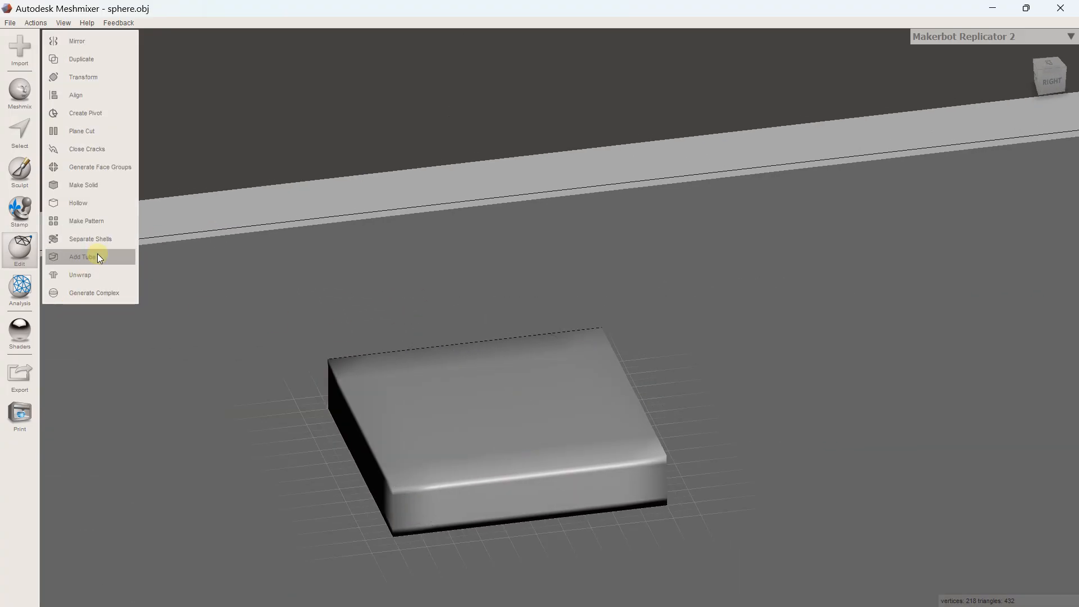
# Add the flat plane primitive beside the slab and size it to 55 mm in X and 60 mm in Z.
pyautogui.click(309, 261)
pyautogui.scroll(-4, 336, 277)
pyautogui.moveTo(376, 329); pyautogui.dragTo(153, 271, button='middle')
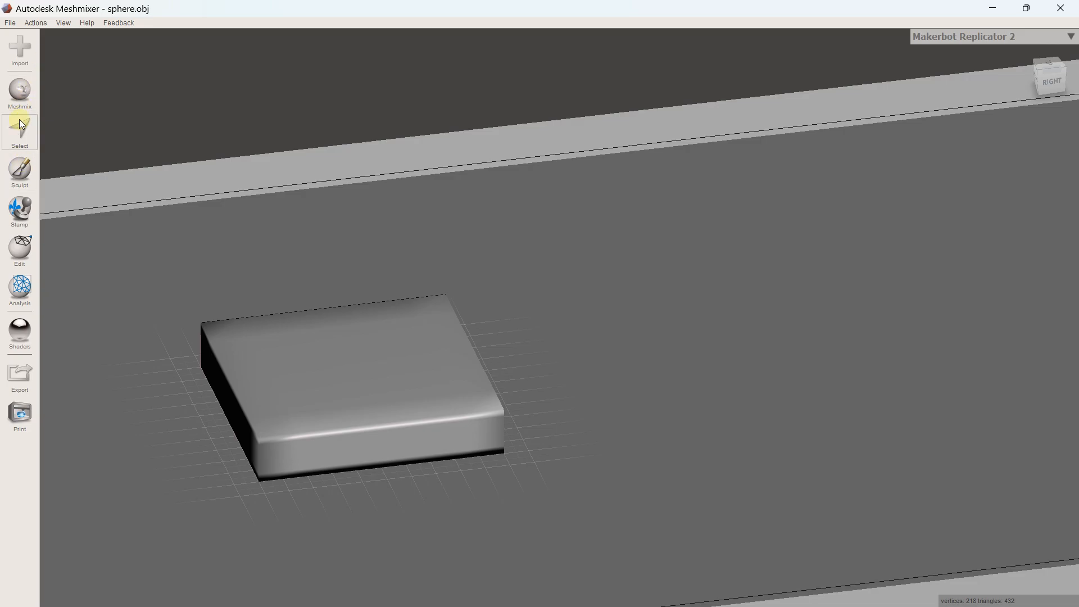
pyautogui.click(21, 95)
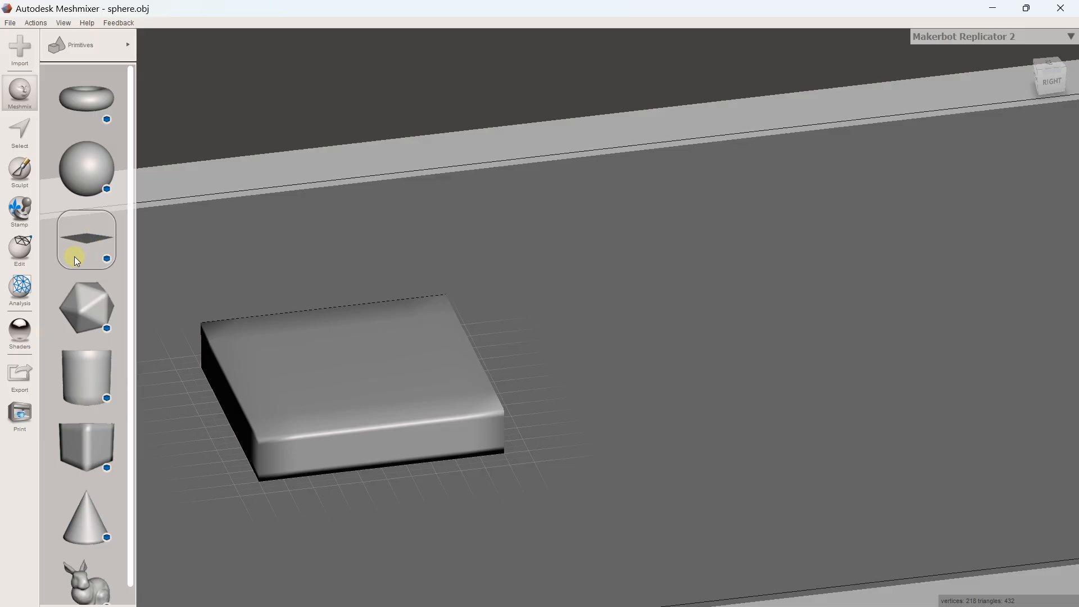
pyautogui.moveTo(685, 327); pyautogui.dragTo(843, 300)
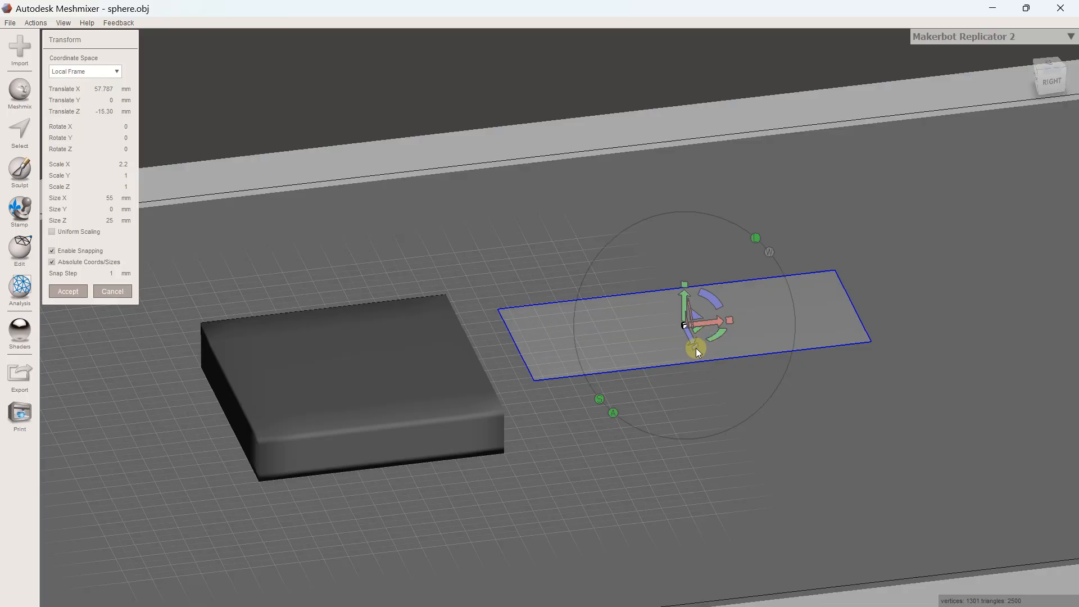
pyautogui.moveTo(695, 345); pyautogui.dragTo(718, 397)
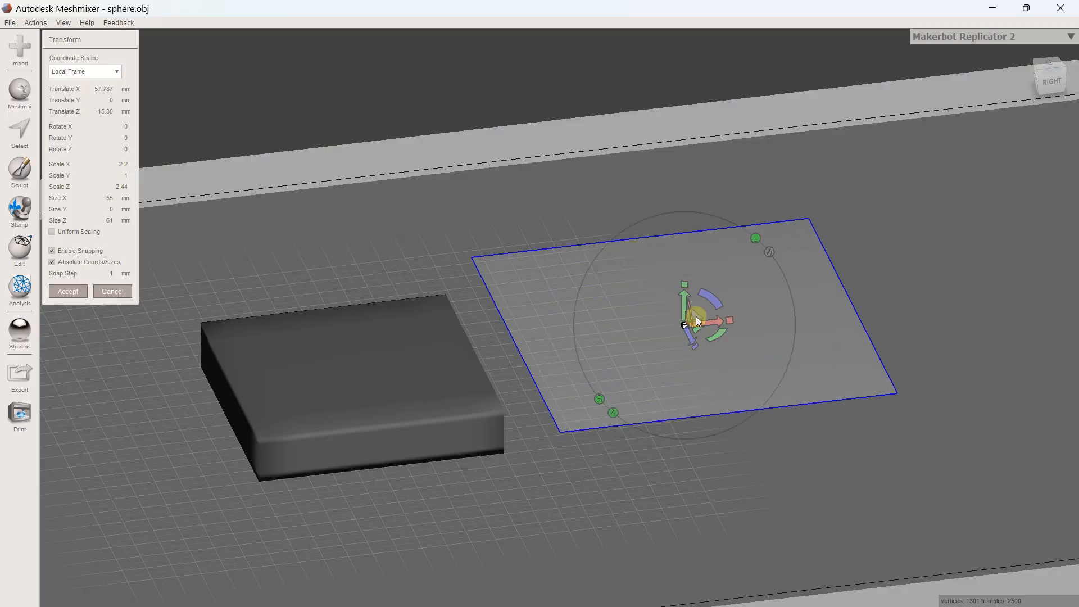
pyautogui.moveTo(696, 346); pyautogui.dragTo(697, 348)
# Move the plane to about X 69 mm and Y 7 mm, away from the slab, and accept the transform.
pyautogui.moveTo(684, 298); pyautogui.dragTo(784, 268)
pyautogui.moveTo(586, 292)
pyautogui.mouseDown(button='right')
pyautogui.moveTo(604, 286)
pyautogui.moveTo(601, 296)
pyautogui.mouseUp(button='right')
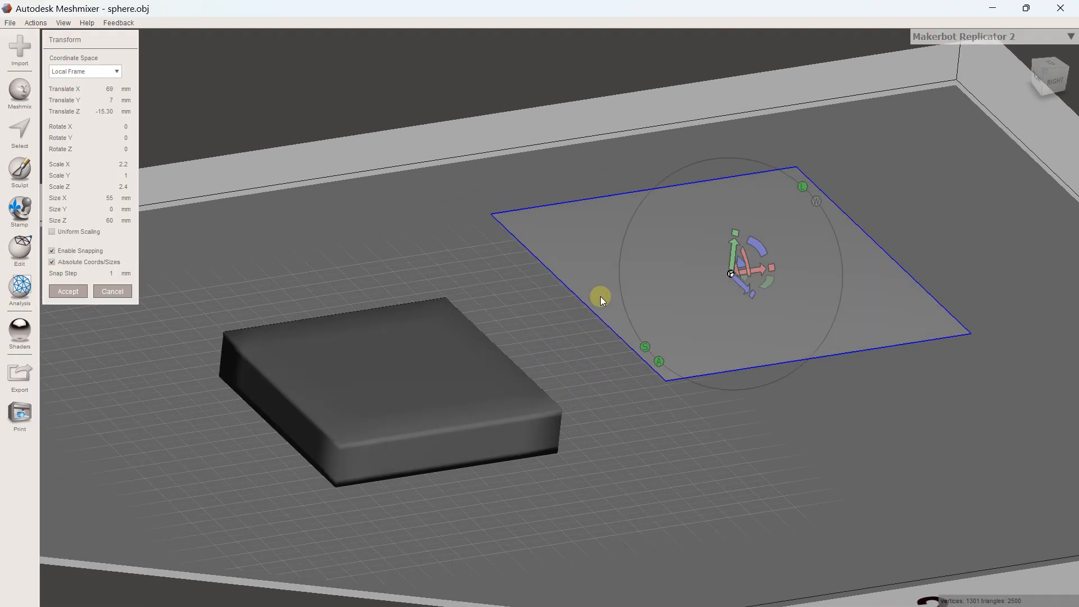
pyautogui.click(62, 291)
# Sculpt several bumps on the slab's top face using the Draw2 brush with strength 72, size 78 and depth 14.
pyautogui.moveTo(349, 212); pyautogui.dragTo(332, 223, button='right')
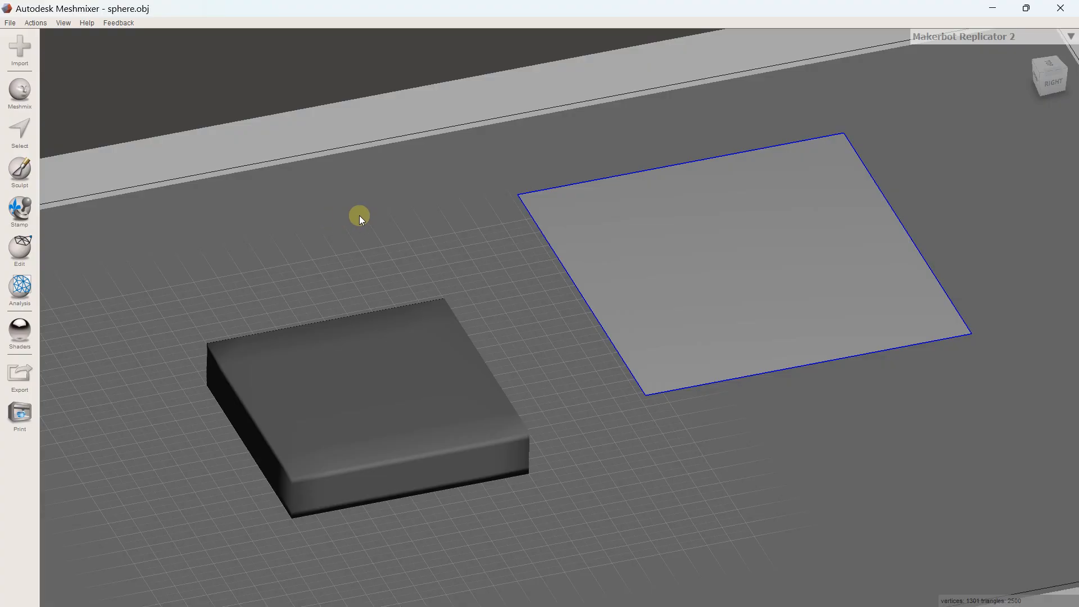
pyautogui.click(288, 392)
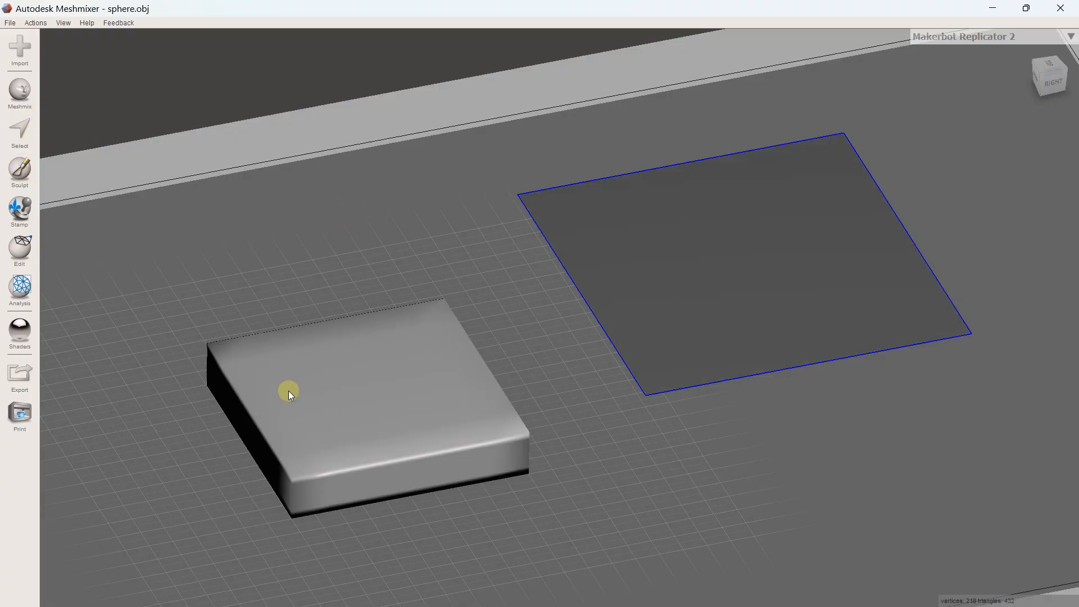
pyautogui.click(19, 170)
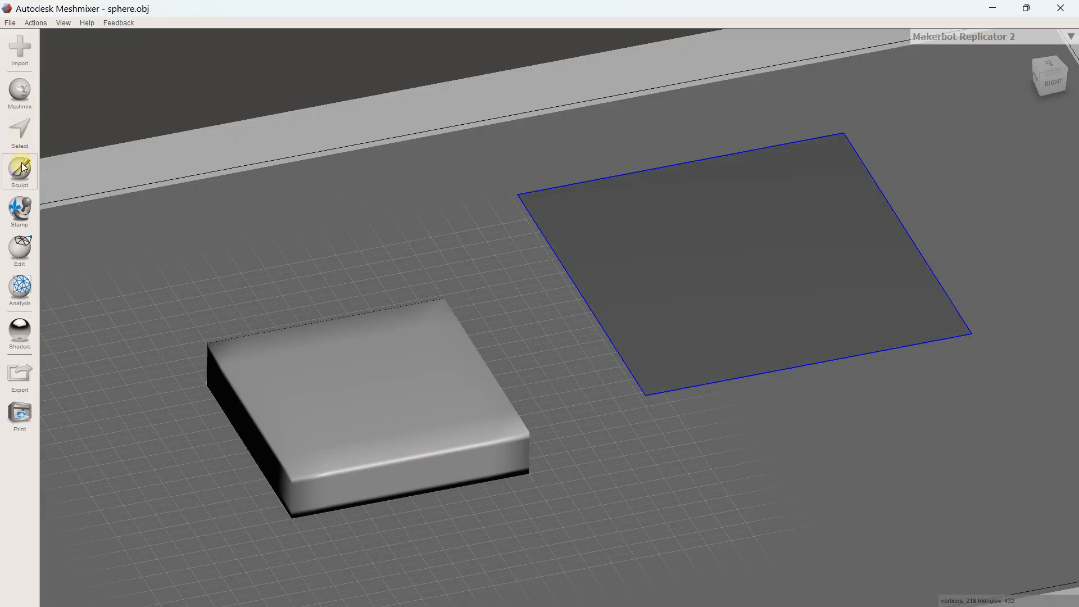
pyautogui.click(69, 66)
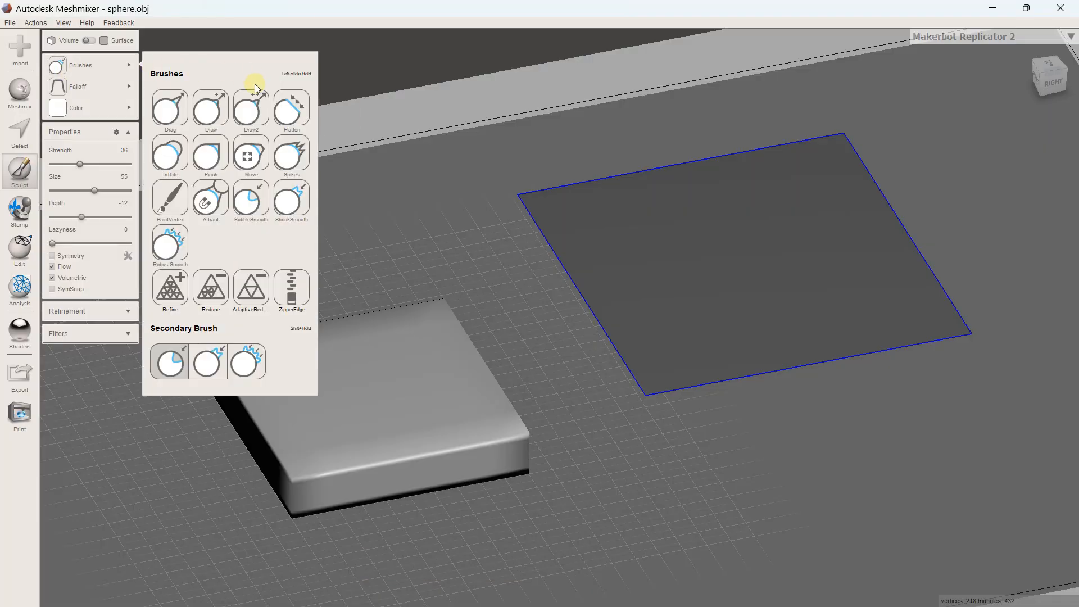
pyautogui.click(250, 108)
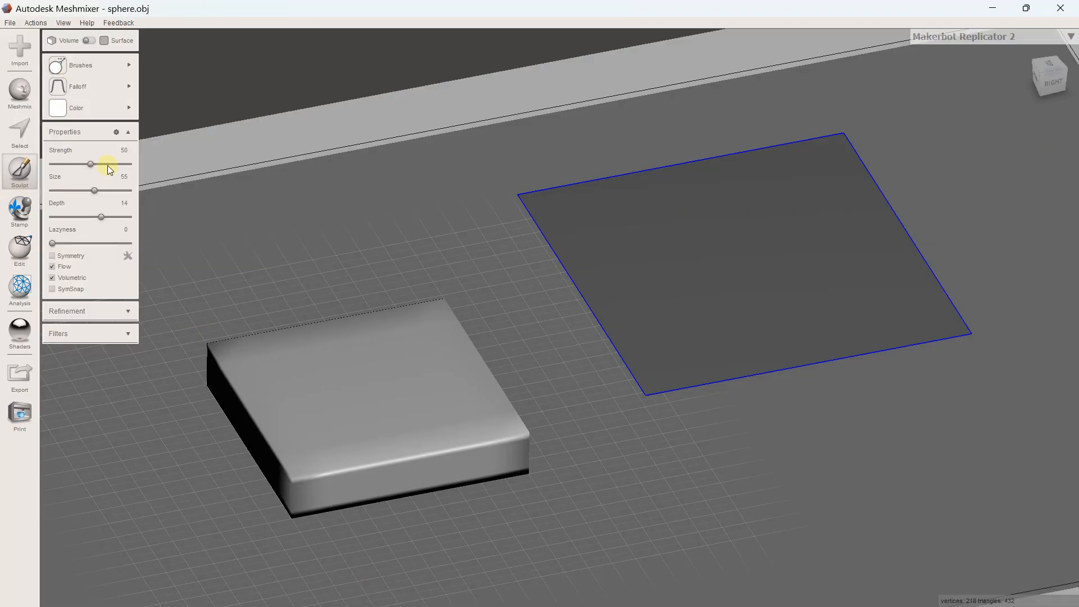
pyautogui.moveTo(225, 340)
pyautogui.mouseDown()
pyautogui.moveTo(265, 352)
pyautogui.moveTo(299, 389)
pyautogui.moveTo(399, 437)
pyautogui.moveTo(426, 363)
pyautogui.mouseUp()
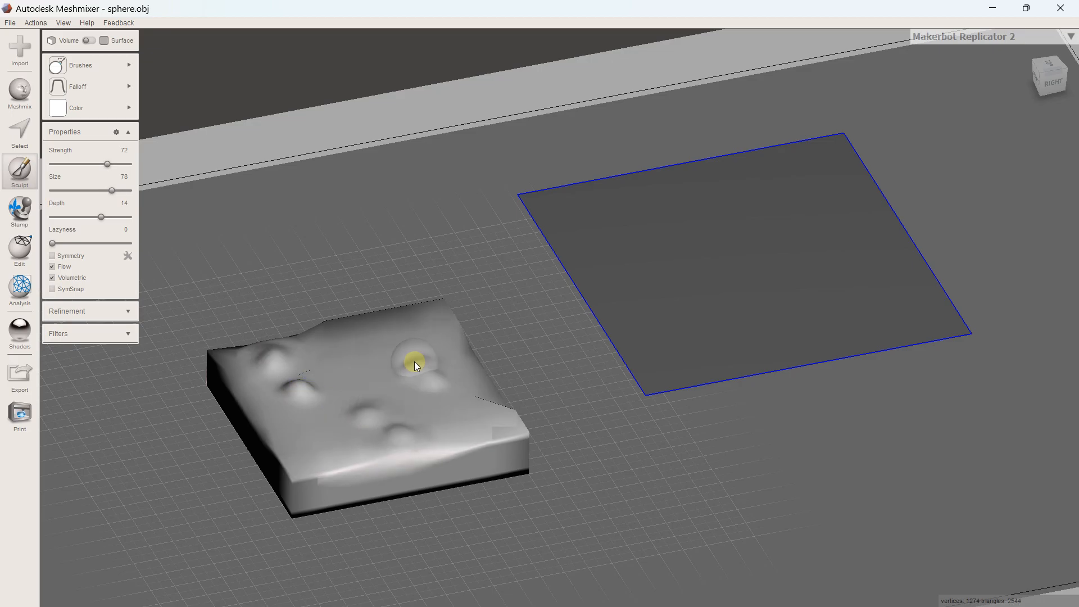
# Sculpt more bumps across the slab's top face with the mesh wireframe shown, and hide the wireframe when finished.
pyautogui.press('w')
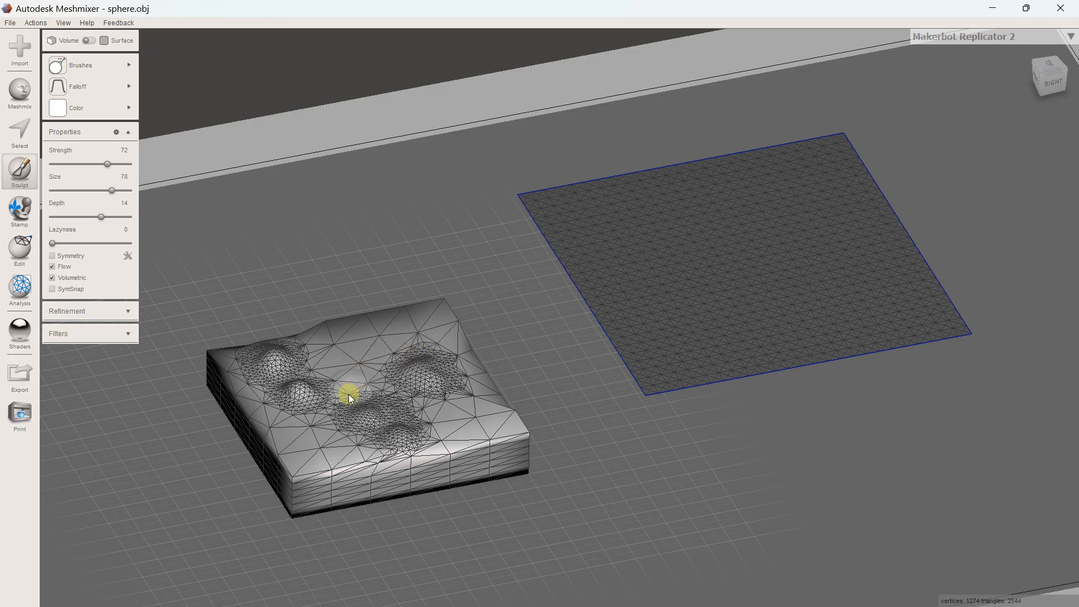
pyautogui.scroll(1, 349, 394)
pyautogui.click(329, 352)
pyautogui.click(379, 336)
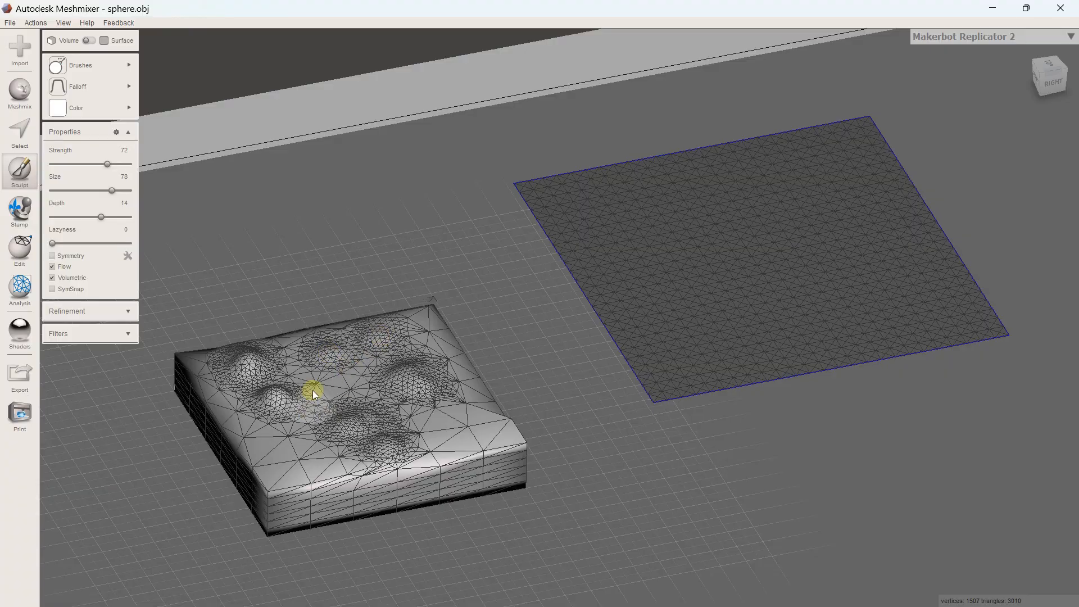
pyautogui.click(335, 371)
pyautogui.moveTo(349, 447); pyautogui.dragTo(390, 457, button='right')
pyautogui.moveTo(390, 457); pyautogui.dragTo(396, 369, button='middle')
pyautogui.moveTo(360, 433)
pyautogui.mouseDown()
pyautogui.moveTo(325, 476)
pyautogui.moveTo(345, 494)
pyautogui.moveTo(469, 456)
pyautogui.moveTo(476, 418)
pyautogui.moveTo(284, 403)
pyautogui.moveTo(296, 355)
pyautogui.mouseUp()
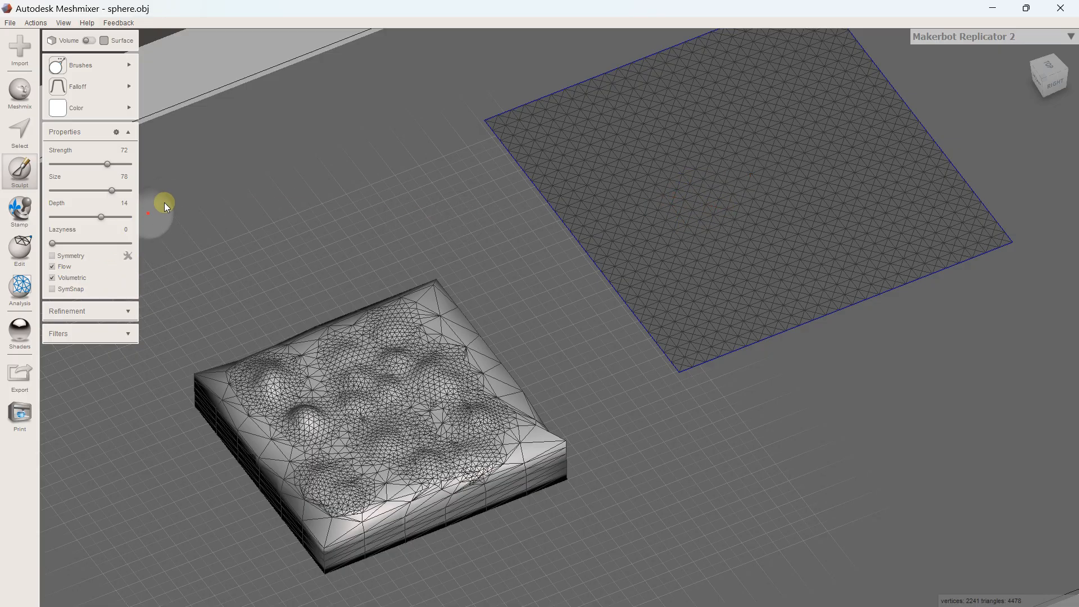
pyautogui.press('w')
# Make the flat plane the active object instead of the slab and enter Sculpt mode on it.
pyautogui.moveTo(761, 255); pyautogui.dragTo(794, 227, button='right')
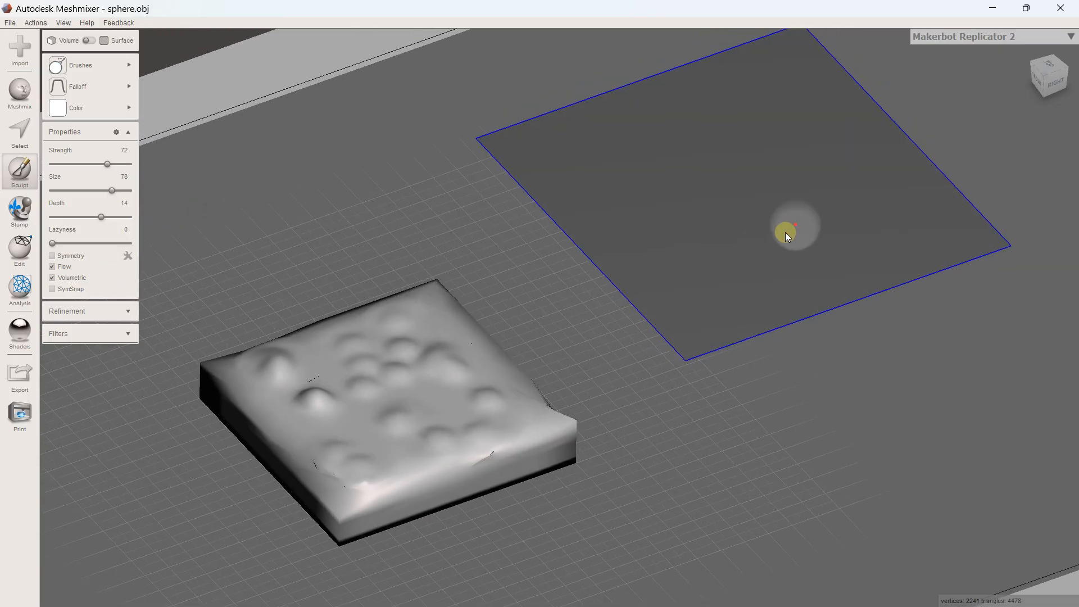
pyautogui.moveTo(794, 227); pyautogui.dragTo(652, 336, button='middle')
pyautogui.scroll(2, 569, 267)
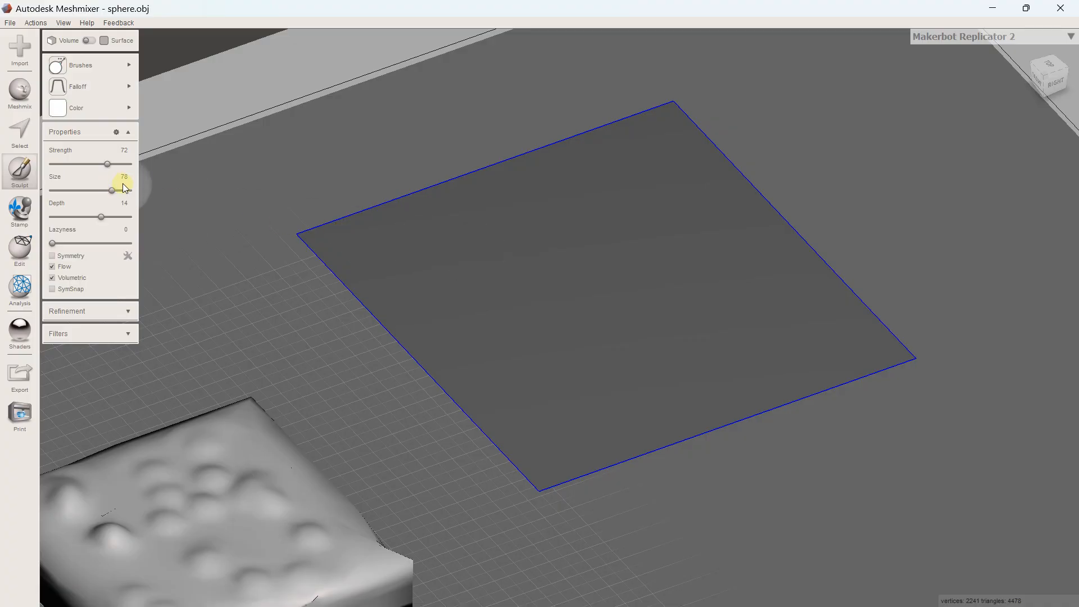
pyautogui.press('Escape')
pyautogui.click(385, 244)
pyautogui.moveTo(683, 271)
pyautogui.mouseDown(button='middle')
pyautogui.moveTo(529, 381)
pyautogui.moveTo(509, 336)
pyautogui.mouseUp(button='middle')
pyautogui.scroll(1, 529, 382)
pyautogui.click(16, 251)
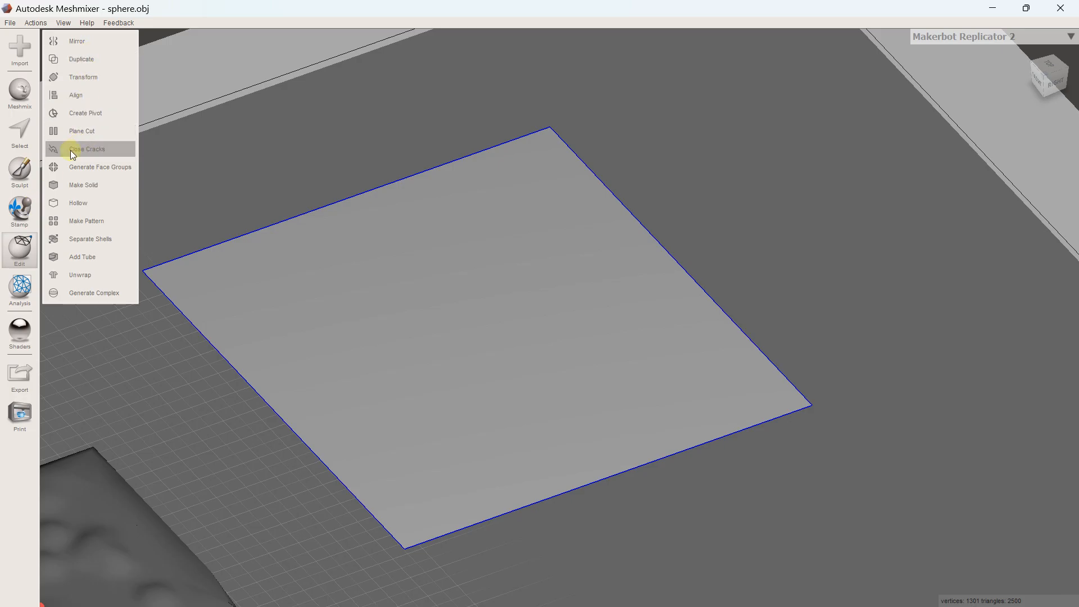
pyautogui.click(20, 106)
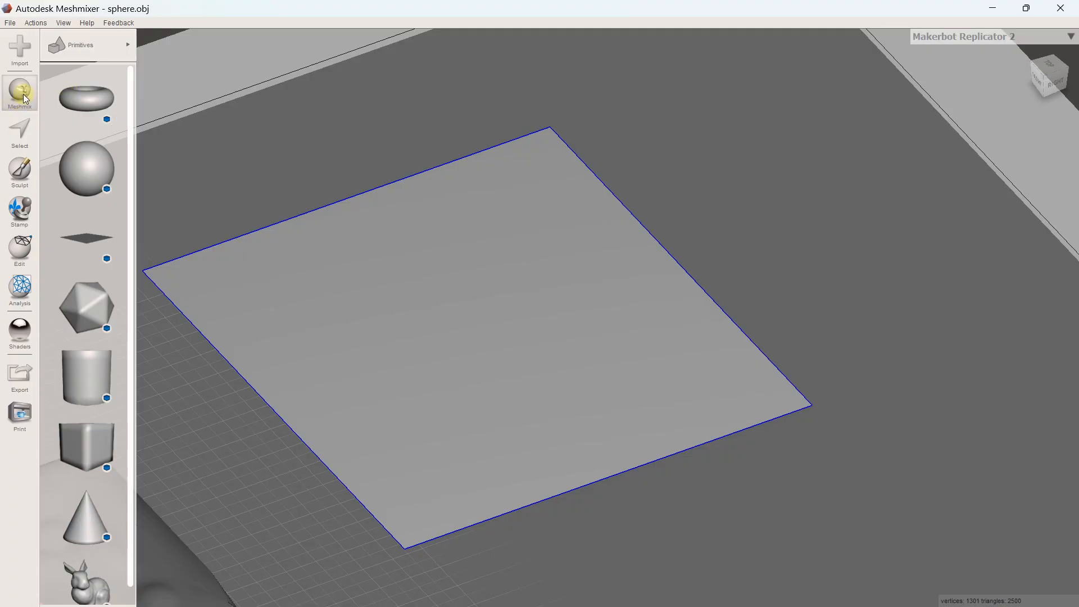
pyautogui.click(20, 135)
pyautogui.click(19, 178)
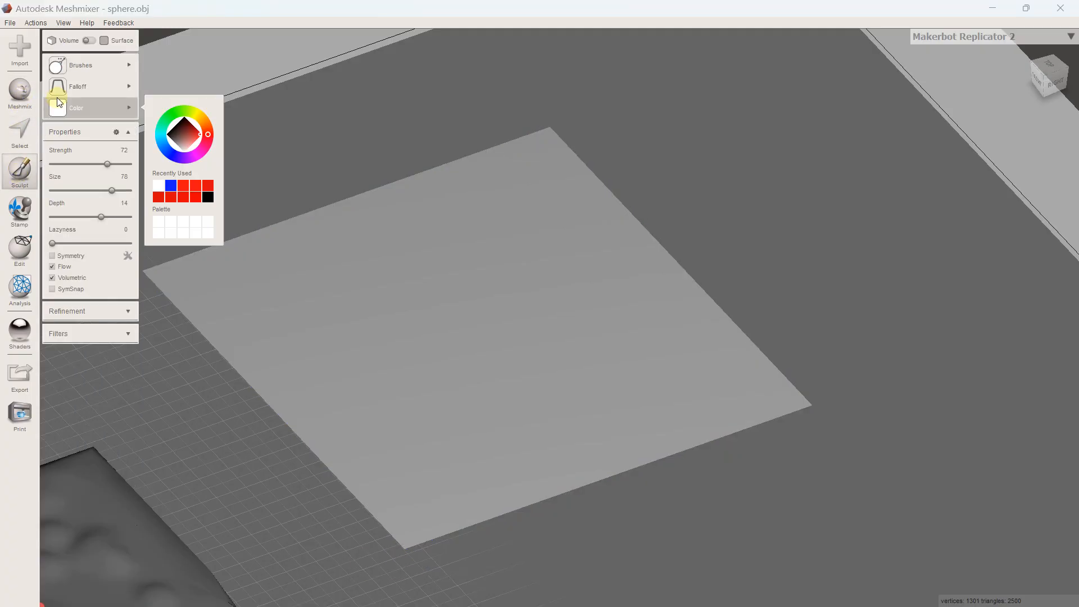
# Pull up hills along the plane's edges with the Drag brush at size 100 and depth 50, using strength 78 and then 90.
pyautogui.moveTo(69, 68)
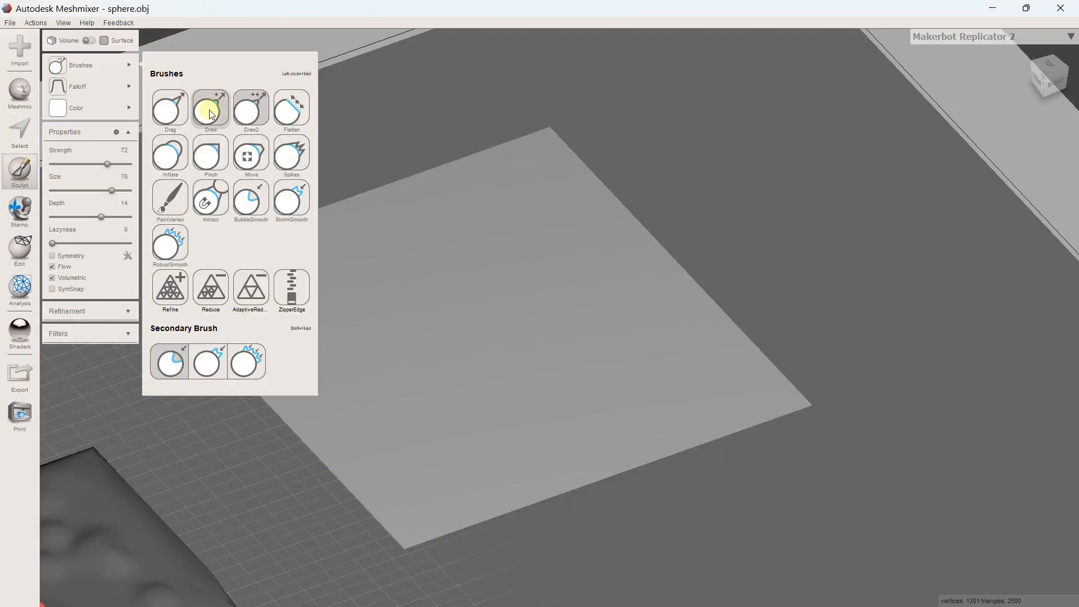
pyautogui.click(173, 113)
pyautogui.moveTo(244, 271); pyautogui.dragTo(245, 266)
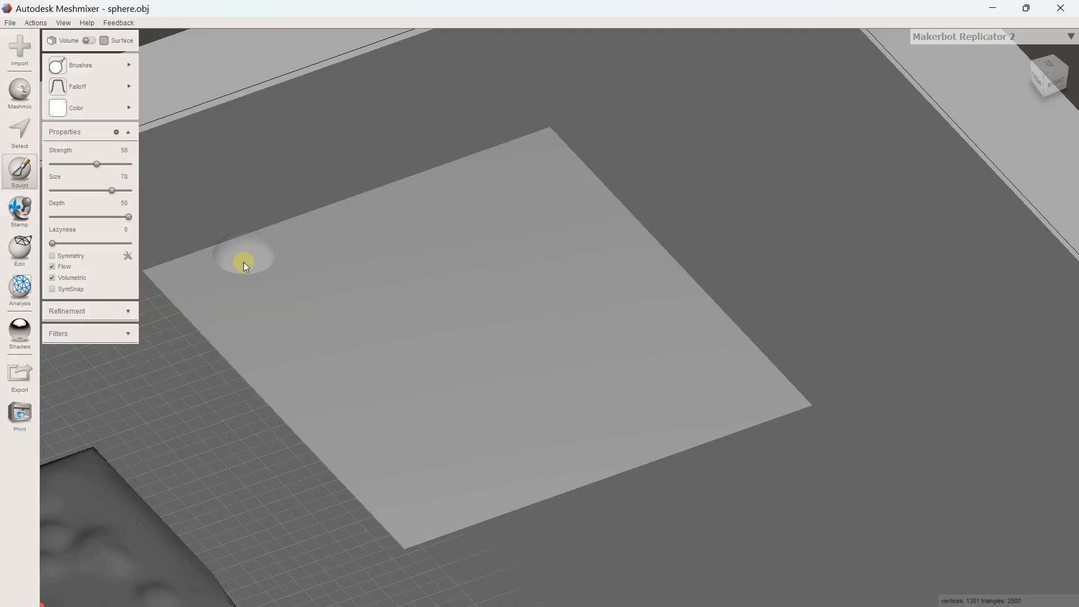
pyautogui.moveTo(116, 191); pyautogui.dragTo(163, 193)
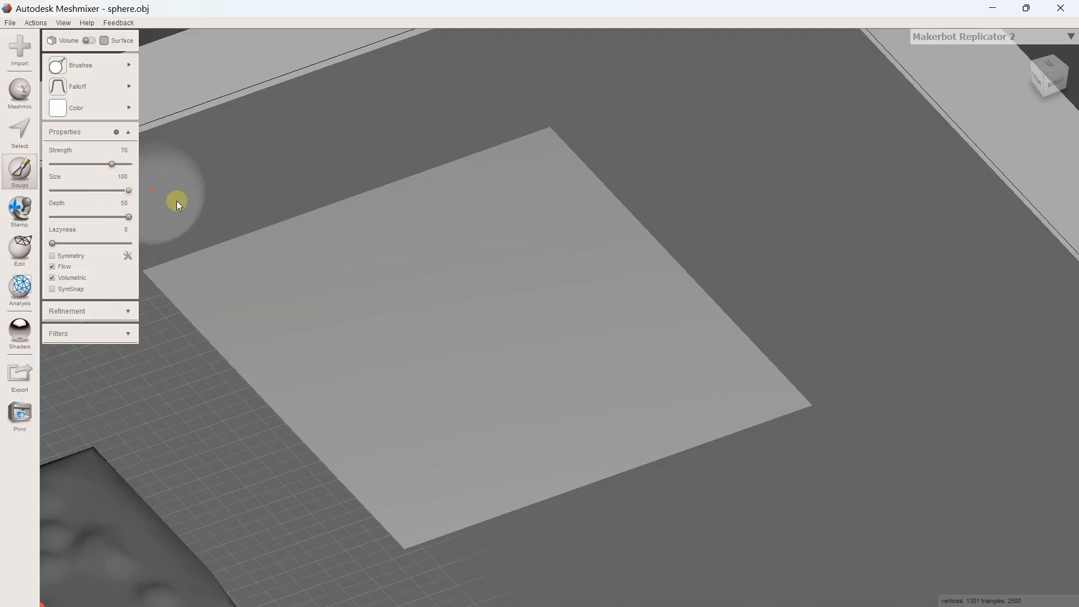
pyautogui.moveTo(223, 261)
pyautogui.mouseDown()
pyautogui.moveTo(310, 406)
pyautogui.moveTo(376, 455)
pyautogui.moveTo(409, 463)
pyautogui.moveTo(361, 322)
pyautogui.moveTo(345, 231)
pyautogui.mouseUp()
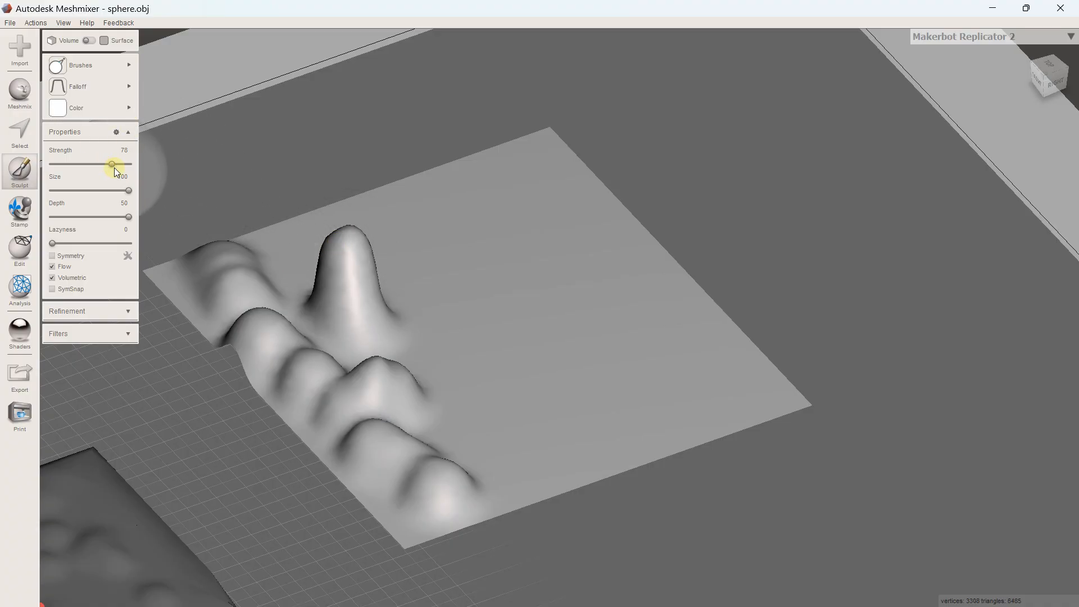
pyautogui.moveTo(113, 167); pyautogui.dragTo(122, 165)
pyautogui.moveTo(484, 254)
pyautogui.mouseDown()
pyautogui.moveTo(560, 278)
pyautogui.moveTo(670, 382)
pyautogui.moveTo(707, 376)
pyautogui.moveTo(630, 279)
pyautogui.moveTo(571, 254)
pyautogui.moveTo(593, 241)
pyautogui.moveTo(585, 191)
pyautogui.moveTo(544, 204)
pyautogui.moveTo(504, 185)
pyautogui.moveTo(462, 209)
pyautogui.moveTo(432, 189)
pyautogui.mouseUp()
# Build up rounded hills and ridges across the plane with the Draw2 brush at strength 72, size 100 and depth 14.
pyautogui.click(85, 64)
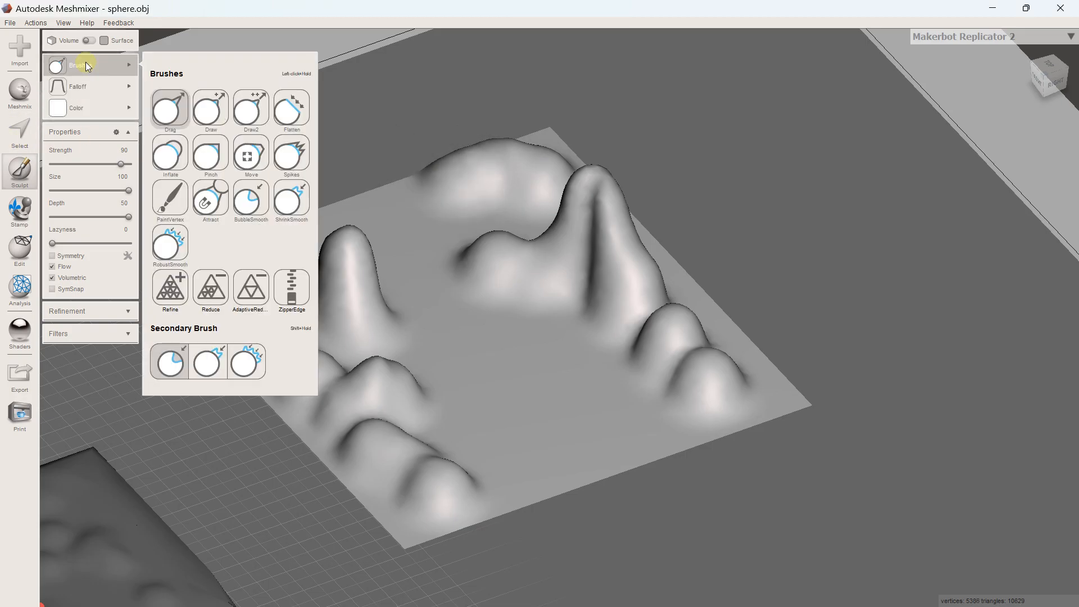
pyautogui.click(248, 116)
pyautogui.moveTo(578, 383)
pyautogui.mouseDown()
pyautogui.moveTo(603, 392)
pyautogui.moveTo(595, 366)
pyautogui.moveTo(450, 251)
pyautogui.moveTo(505, 202)
pyautogui.moveTo(265, 229)
pyautogui.moveTo(222, 294)
pyautogui.moveTo(283, 299)
pyautogui.moveTo(367, 362)
pyautogui.moveTo(429, 463)
pyautogui.moveTo(515, 490)
pyautogui.moveTo(564, 452)
pyautogui.moveTo(639, 453)
pyautogui.moveTo(708, 437)
pyautogui.moveTo(718, 312)
pyautogui.moveTo(558, 144)
pyautogui.moveTo(590, 265)
pyautogui.mouseUp()
pyautogui.moveTo(491, 176)
pyautogui.mouseDown()
pyautogui.moveTo(431, 187)
pyautogui.moveTo(465, 156)
pyautogui.moveTo(518, 152)
pyautogui.moveTo(510, 217)
pyautogui.moveTo(467, 202)
pyautogui.moveTo(472, 232)
pyautogui.moveTo(567, 246)
pyautogui.moveTo(601, 228)
pyautogui.moveTo(590, 170)
pyautogui.moveTo(667, 312)
pyautogui.moveTo(611, 305)
pyautogui.mouseUp()
pyautogui.moveTo(612, 306); pyautogui.dragTo(582, 316, button='right')
pyautogui.moveTo(580, 312)
pyautogui.mouseDown()
pyautogui.moveTo(578, 265)
pyautogui.moveTo(626, 261)
pyautogui.moveTo(626, 343)
pyautogui.moveTo(690, 379)
pyautogui.mouseUp()
pyautogui.moveTo(352, 381)
pyautogui.mouseDown()
pyautogui.moveTo(421, 393)
pyautogui.moveTo(390, 335)
pyautogui.moveTo(488, 445)
pyautogui.mouseUp()
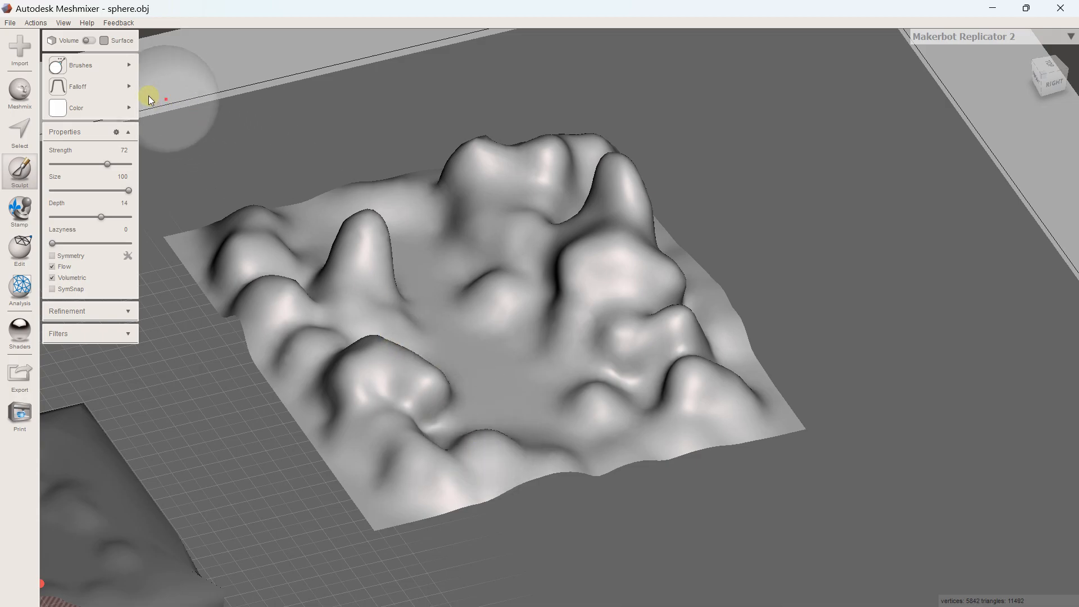
# Smooth the terrain's bumps and central valley with the ShrinkSmooth brush at strength 28 and size 100.
pyautogui.click(115, 65)
pyautogui.click(297, 200)
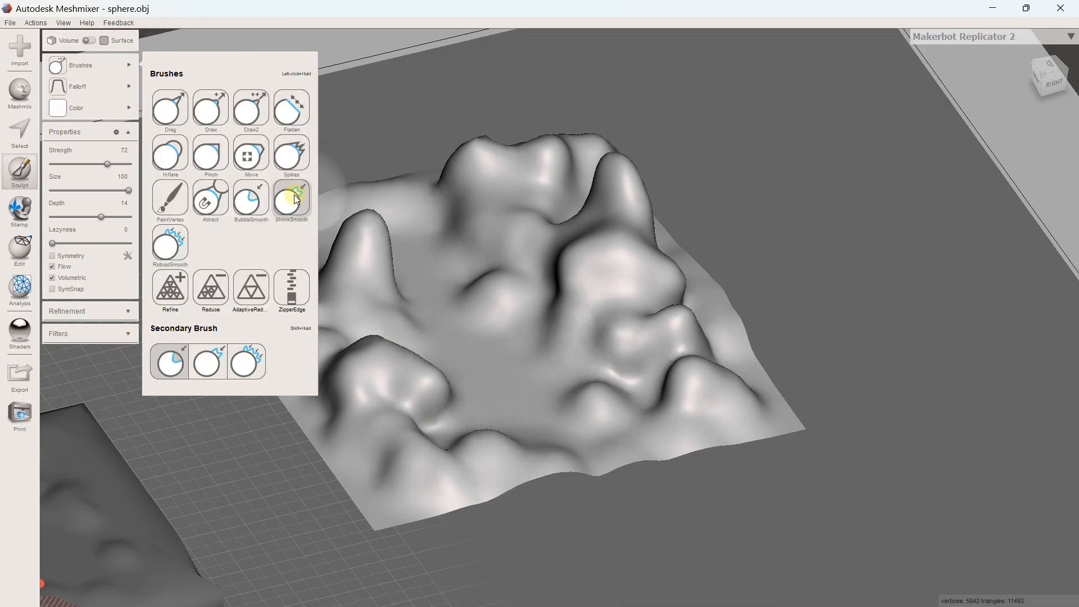
pyautogui.click(78, 86)
pyautogui.moveTo(80, 164); pyautogui.dragTo(73, 163)
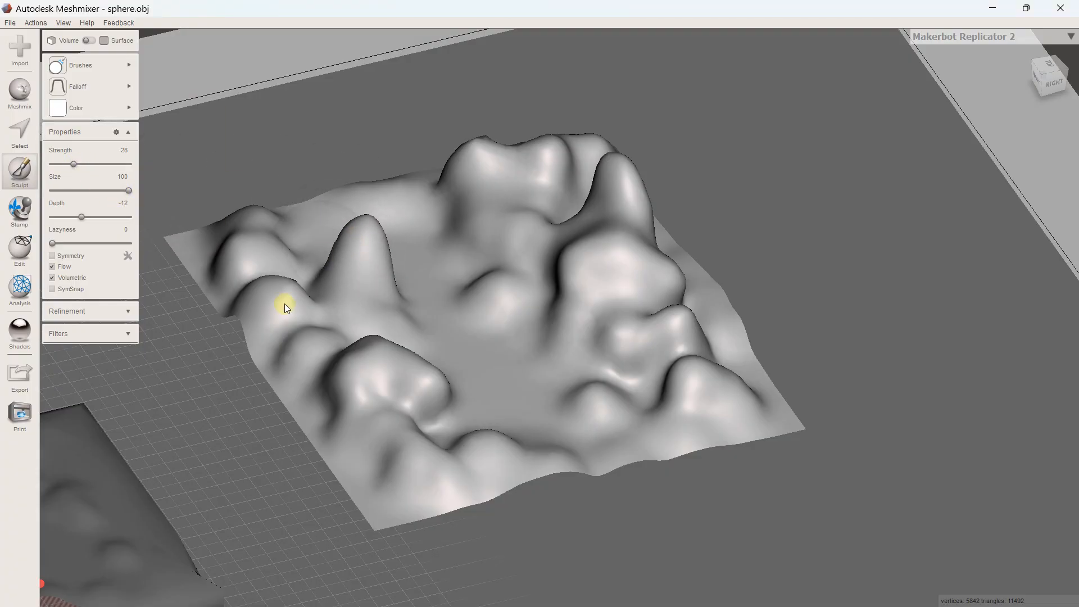
pyautogui.moveTo(581, 421)
pyautogui.mouseDown()
pyautogui.moveTo(621, 376)
pyautogui.moveTo(663, 410)
pyautogui.moveTo(638, 282)
pyautogui.moveTo(647, 298)
pyautogui.moveTo(583, 178)
pyautogui.moveTo(537, 287)
pyautogui.moveTo(481, 231)
pyautogui.moveTo(460, 156)
pyautogui.moveTo(573, 241)
pyautogui.moveTo(644, 244)
pyautogui.moveTo(687, 415)
pyautogui.moveTo(518, 366)
pyautogui.mouseUp()
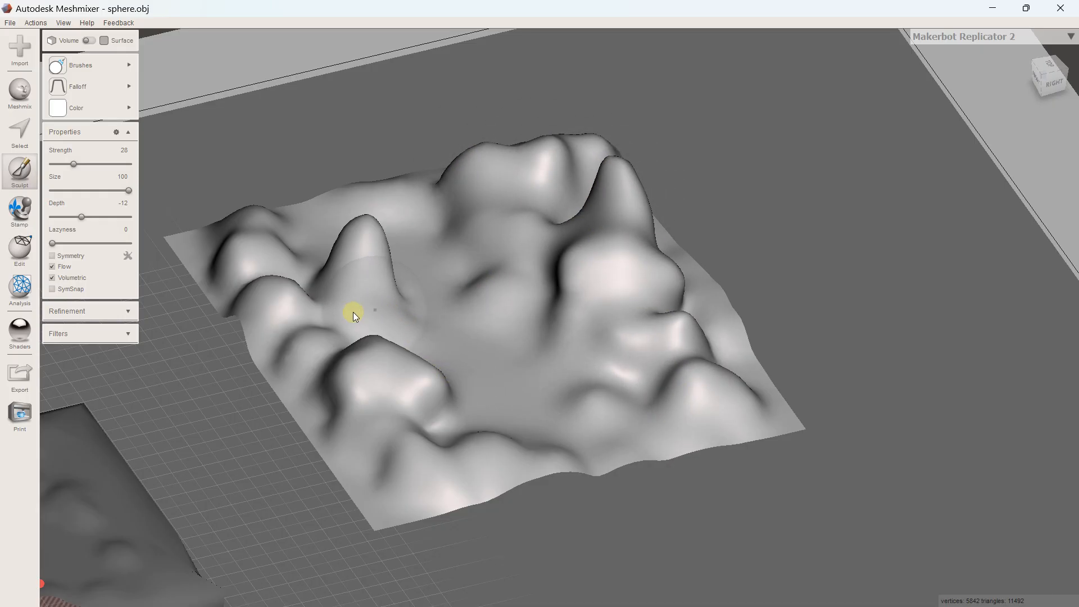
pyautogui.moveTo(535, 322); pyautogui.dragTo(520, 316, button='right')
pyautogui.moveTo(519, 252)
pyautogui.mouseDown()
pyautogui.moveTo(478, 267)
pyautogui.moveTo(487, 256)
pyautogui.moveTo(431, 251)
pyautogui.mouseUp()
# Flatten the slopes of the terrain's hills using the Flatten brush with strength 81, size 69 and depth -20.
pyautogui.click(62, 68)
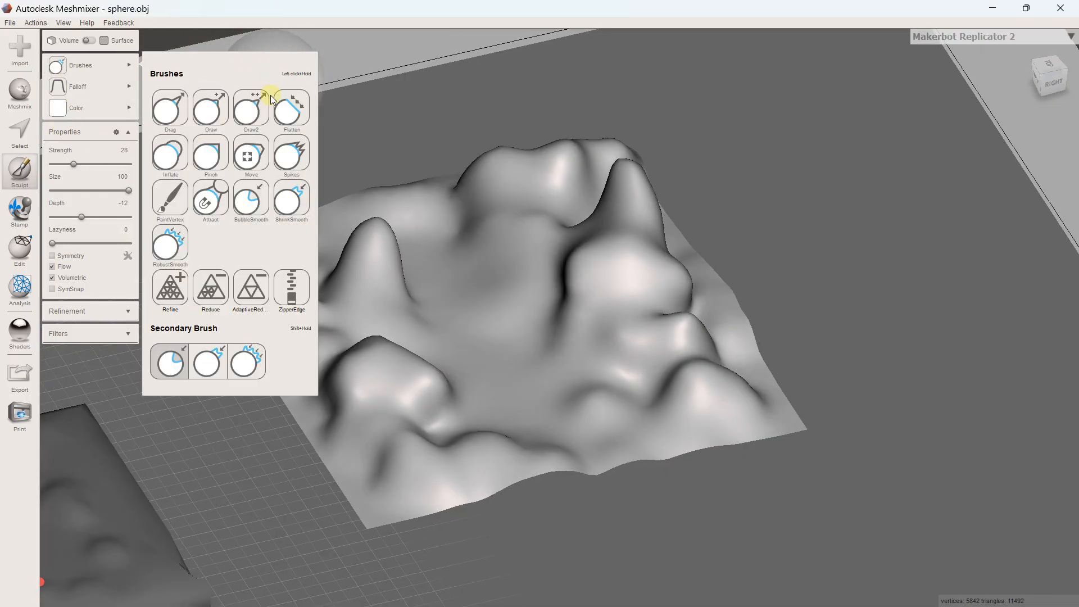
pyautogui.click(290, 163)
pyautogui.click(198, 161)
pyautogui.click(288, 111)
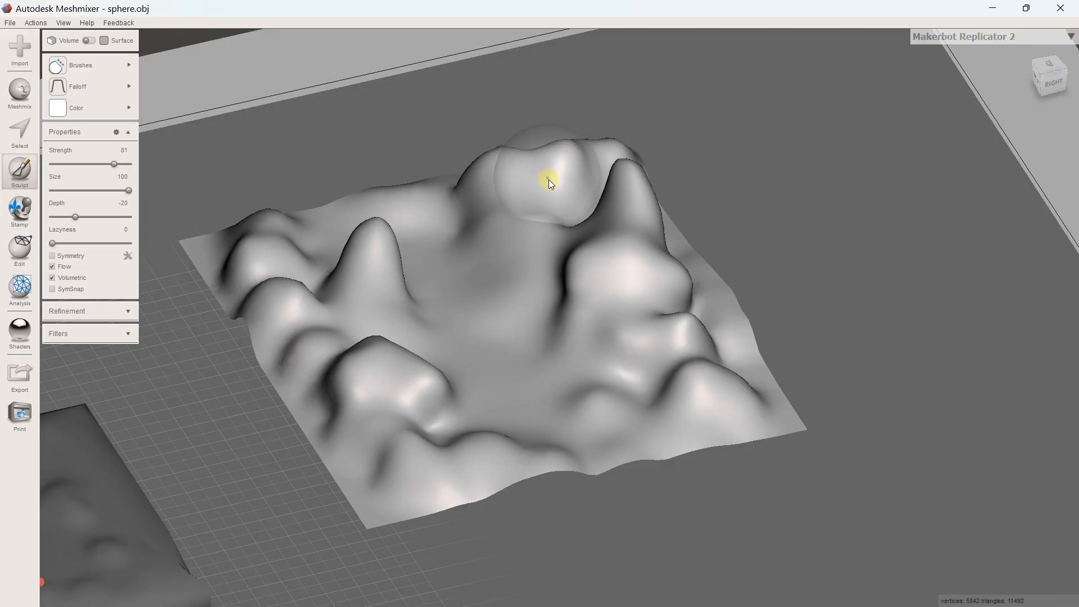
pyautogui.scroll(4, 551, 185)
pyautogui.moveTo(129, 191); pyautogui.dragTo(107, 191)
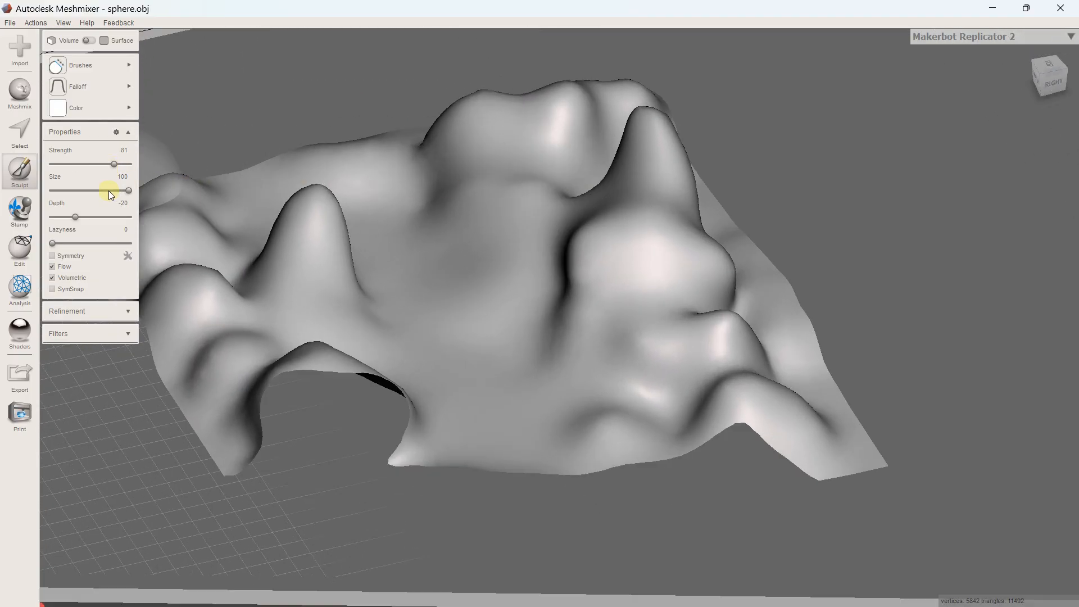
pyautogui.moveTo(635, 271)
pyautogui.mouseDown()
pyautogui.moveTo(583, 286)
pyautogui.moveTo(587, 357)
pyautogui.moveTo(696, 348)
pyautogui.moveTo(713, 312)
pyautogui.moveTo(655, 178)
pyautogui.moveTo(628, 148)
pyautogui.moveTo(484, 205)
pyautogui.moveTo(458, 195)
pyautogui.moveTo(443, 163)
pyautogui.moveTo(500, 135)
pyautogui.moveTo(513, 145)
pyautogui.moveTo(559, 131)
pyautogui.moveTo(542, 205)
pyautogui.moveTo(559, 251)
pyautogui.moveTo(566, 241)
pyautogui.moveTo(635, 319)
pyautogui.moveTo(618, 410)
pyautogui.moveTo(651, 428)
pyautogui.moveTo(722, 390)
pyautogui.moveTo(757, 427)
pyautogui.moveTo(696, 379)
pyautogui.moveTo(737, 366)
pyautogui.moveTo(655, 330)
pyautogui.moveTo(656, 146)
pyautogui.moveTo(646, 119)
pyautogui.mouseUp()
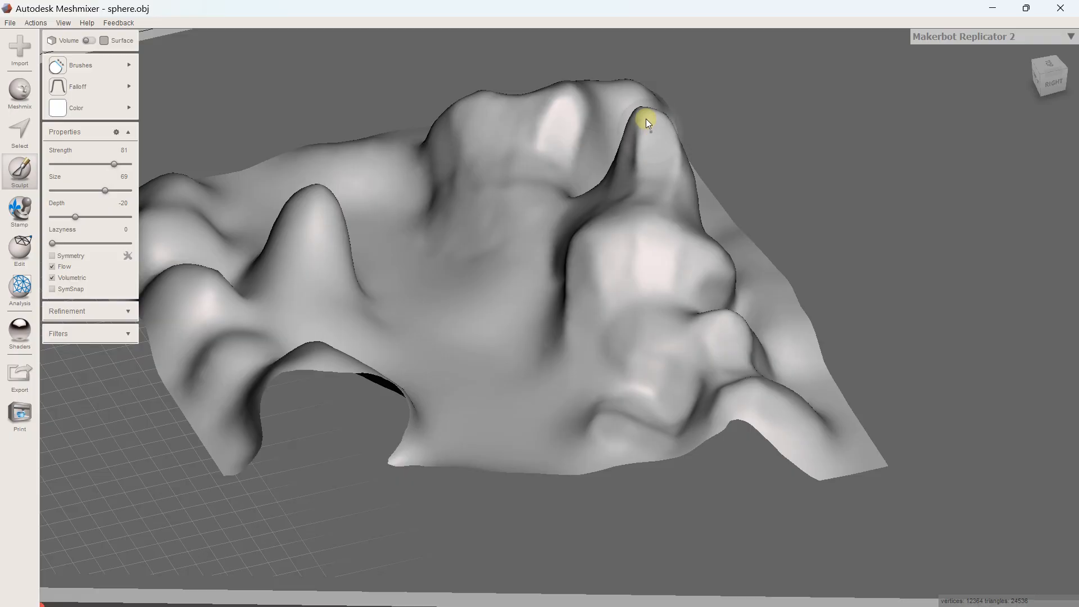
# Reshape more of the terrain's hills and ridges, including with a brush at strength 51, size 69 and depth 25, and leave Sculpt mode.
pyautogui.moveTo(358, 262)
pyautogui.mouseDown(button='right')
pyautogui.moveTo(241, 315)
pyautogui.moveTo(467, 291)
pyautogui.mouseUp(button='right')
pyautogui.moveTo(433, 342)
pyautogui.mouseDown()
pyautogui.moveTo(406, 351)
pyautogui.moveTo(390, 430)
pyautogui.moveTo(451, 365)
pyautogui.moveTo(444, 275)
pyautogui.moveTo(467, 236)
pyautogui.mouseUp()
pyautogui.moveTo(529, 94); pyautogui.dragTo(541, 168, button='middle')
pyautogui.moveTo(547, 115)
pyautogui.mouseDown()
pyautogui.moveTo(542, 164)
pyautogui.moveTo(571, 159)
pyautogui.moveTo(557, 176)
pyautogui.moveTo(453, 216)
pyautogui.moveTo(403, 144)
pyautogui.moveTo(423, 128)
pyautogui.moveTo(410, 224)
pyautogui.moveTo(761, 117)
pyautogui.moveTo(830, 139)
pyautogui.moveTo(788, 141)
pyautogui.mouseUp()
pyautogui.scroll(-5, 703, 202)
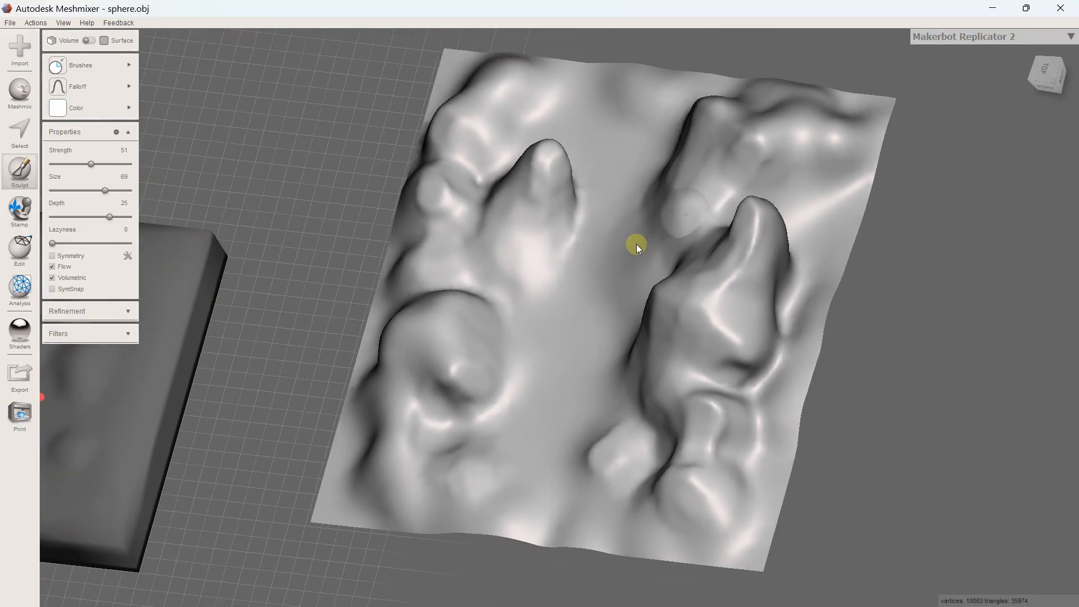
pyautogui.scroll(-4, 630, 253)
pyautogui.moveTo(663, 292)
pyautogui.mouseDown(button='right')
pyautogui.moveTo(686, 221)
pyautogui.moveTo(722, 280)
pyautogui.mouseUp(button='right')
pyautogui.scroll(-6, 576, 305)
pyautogui.moveTo(497, 349)
pyautogui.mouseDown(button='right')
pyautogui.moveTo(481, 364)
pyautogui.moveTo(480, 348)
pyautogui.mouseUp(button='right')
pyautogui.press('Escape')
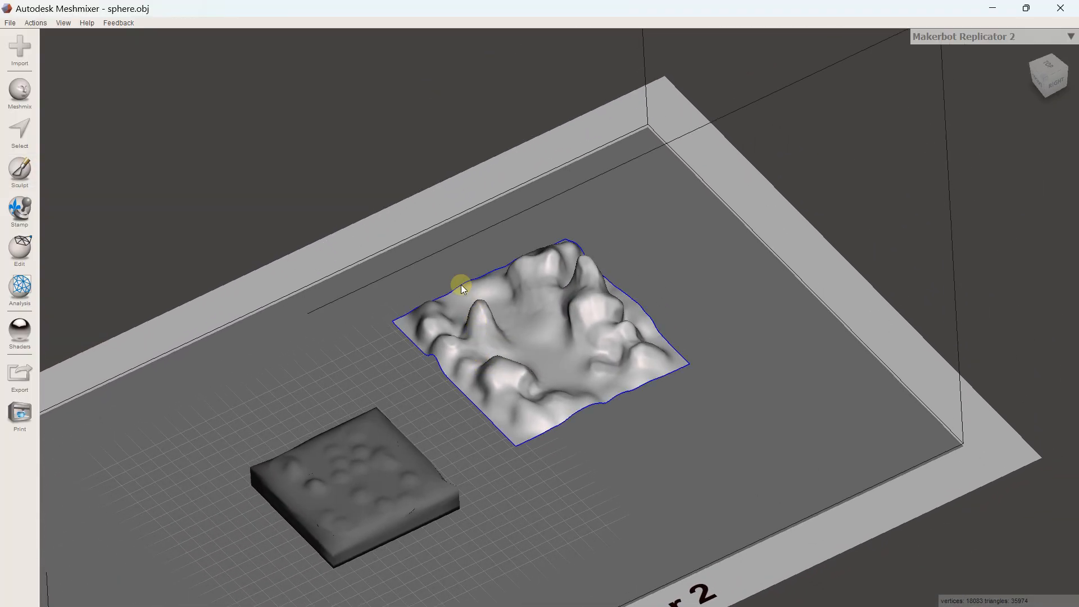
# Select the sculpted slab and delete it from the scene.
pyautogui.moveTo(281, 330); pyautogui.dragTo(288, 262, button='middle')
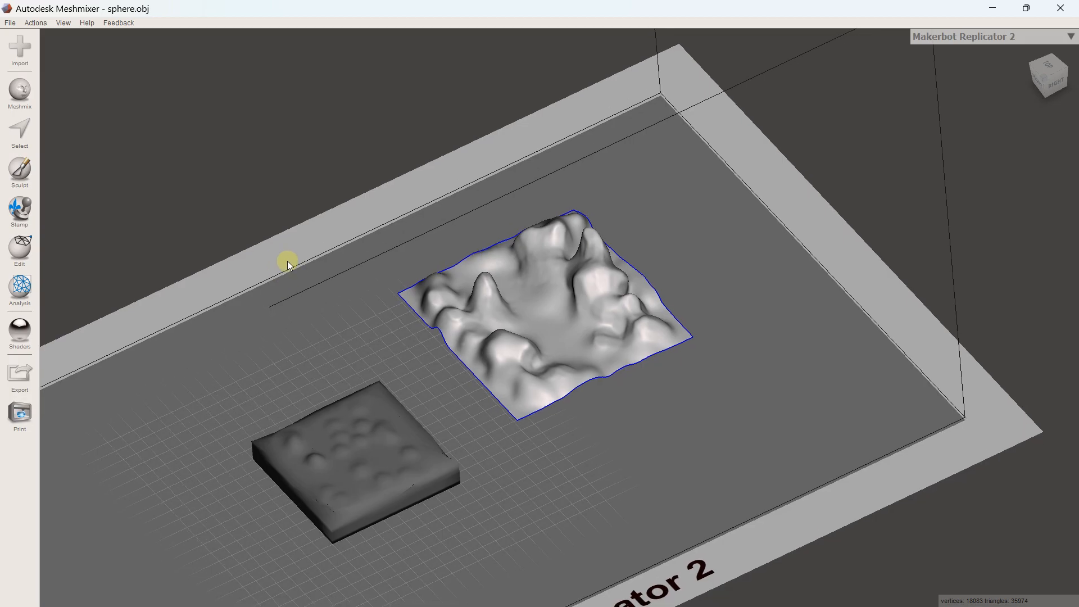
pyautogui.moveTo(374, 354); pyautogui.dragTo(348, 356, button='right')
pyautogui.click(349, 421)
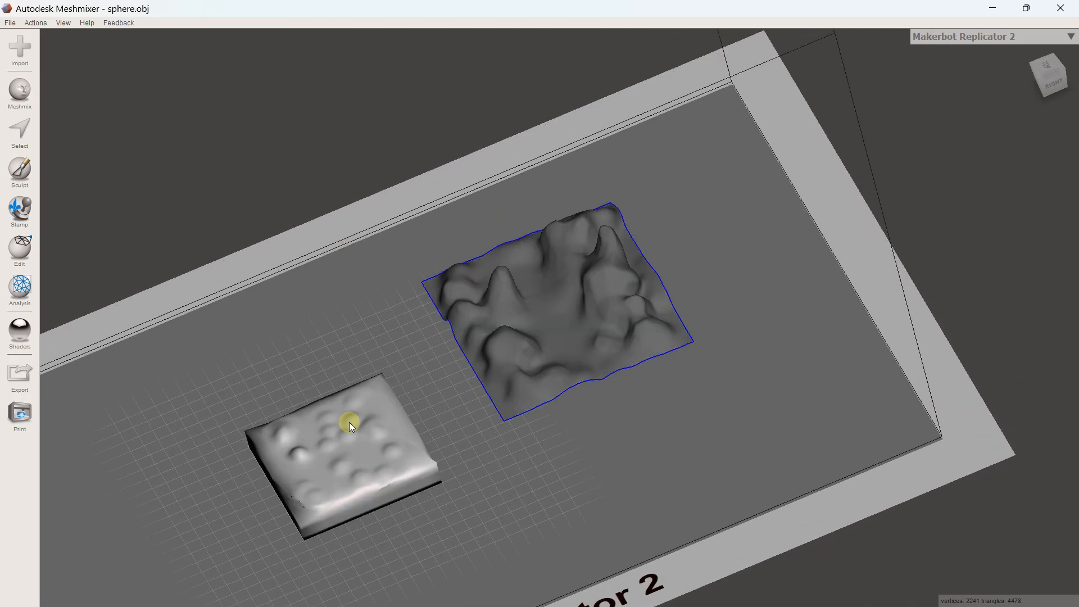
pyautogui.press('Delete')
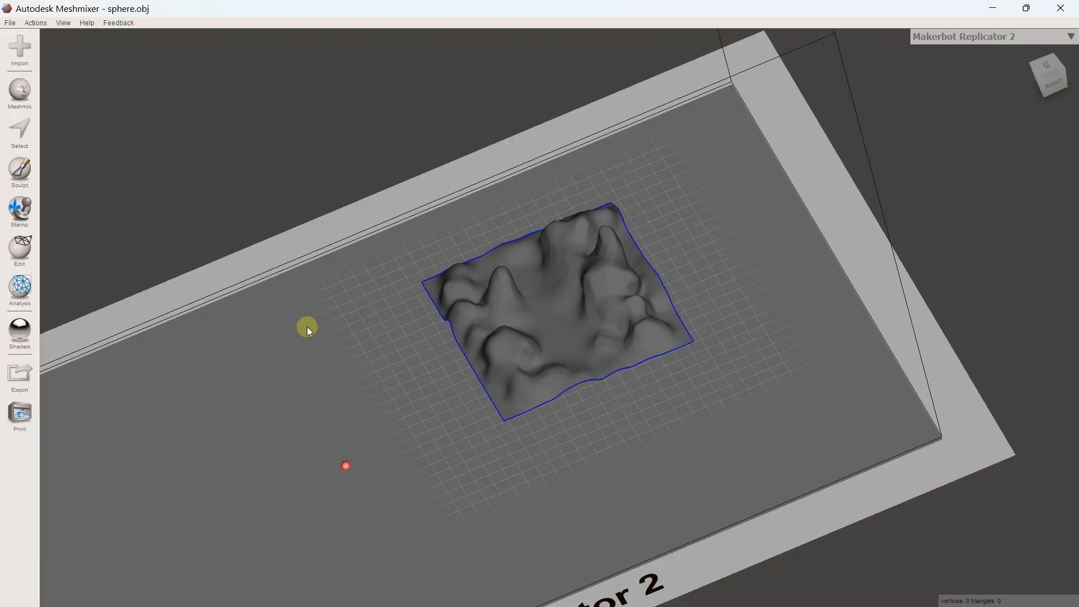
# Move the sculpted terrain plane to X 0 mm and Z 0 mm on the bed and accept the transform.
pyautogui.click(541, 239)
pyautogui.moveTo(549, 265)
pyautogui.mouseDown(button='right')
pyautogui.moveTo(643, 273)
pyautogui.moveTo(615, 303)
pyautogui.moveTo(381, 282)
pyautogui.moveTo(612, 313)
pyautogui.moveTo(557, 301)
pyautogui.mouseUp(button='right')
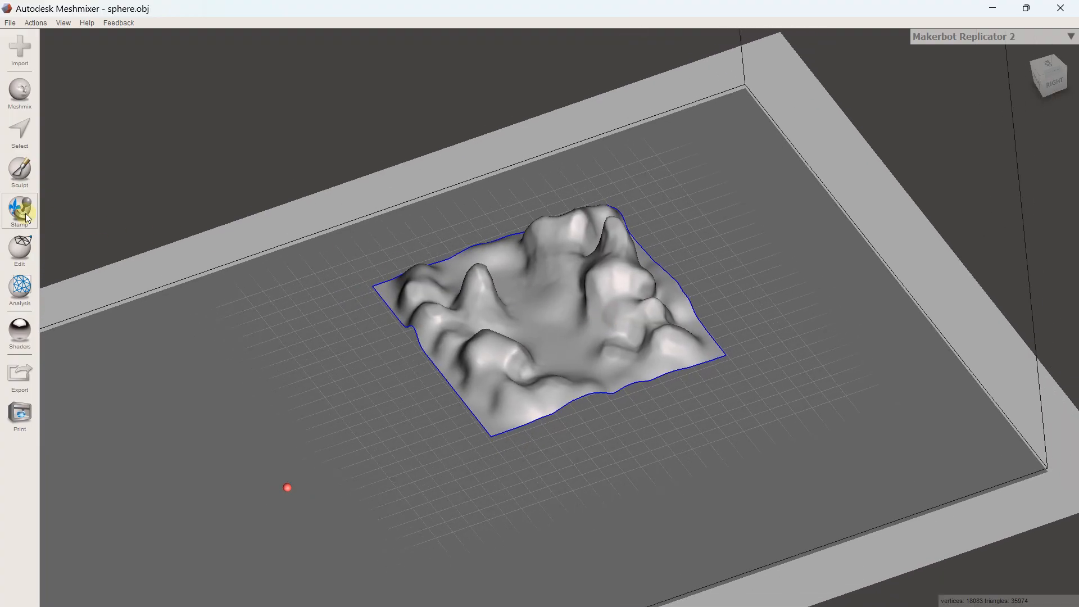
pyautogui.click(19, 247)
pyautogui.click(74, 81)
pyautogui.moveTo(581, 311); pyautogui.dragTo(288, 418)
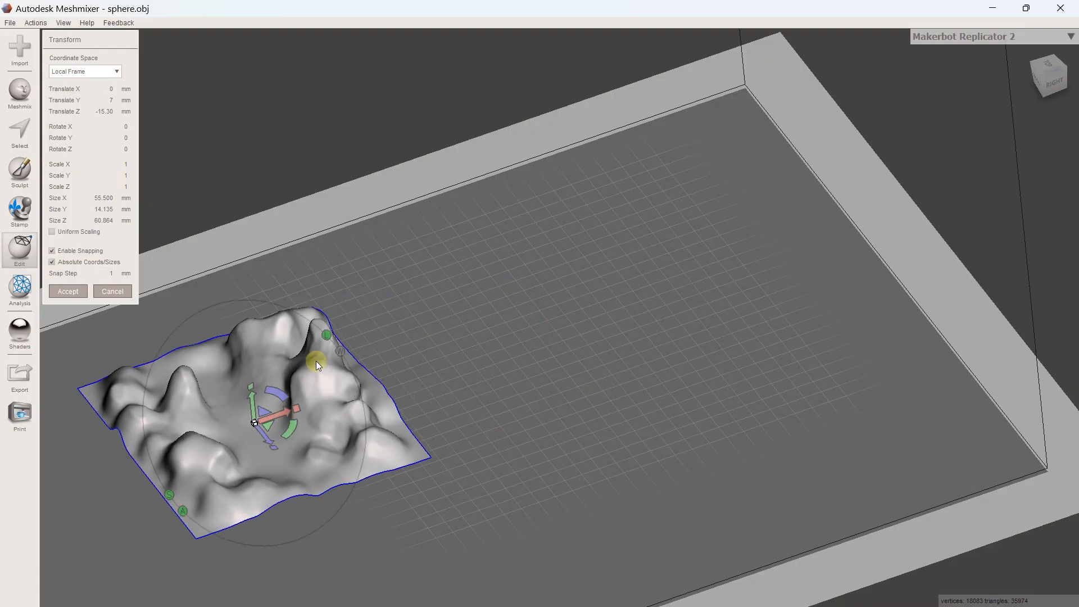
pyautogui.moveTo(315, 364); pyautogui.dragTo(503, 284, button='middle')
pyautogui.moveTo(348, 406); pyautogui.dragTo(366, 452)
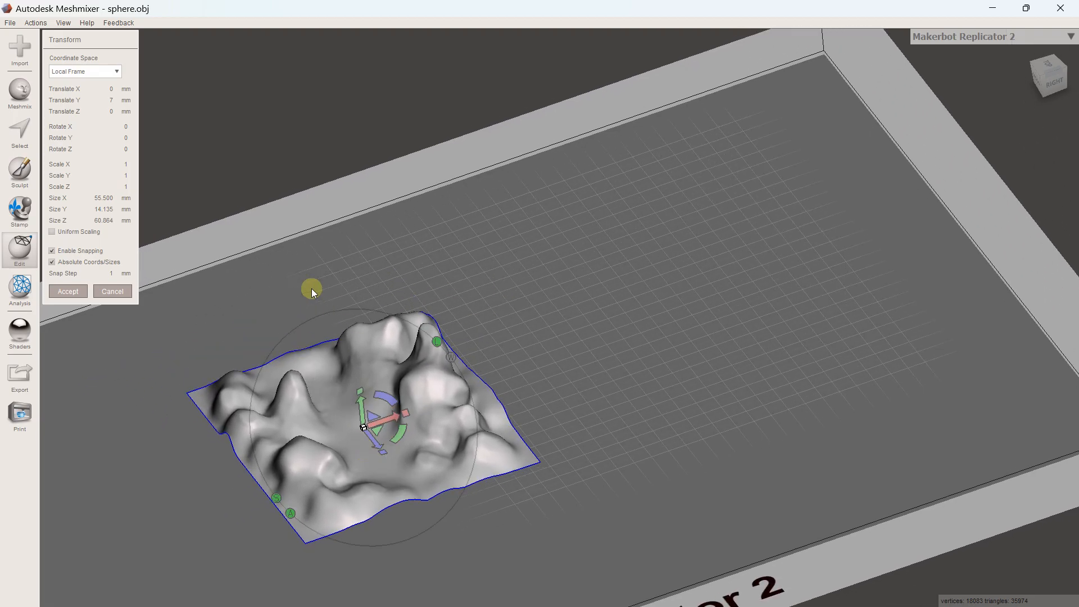
pyautogui.click(81, 293)
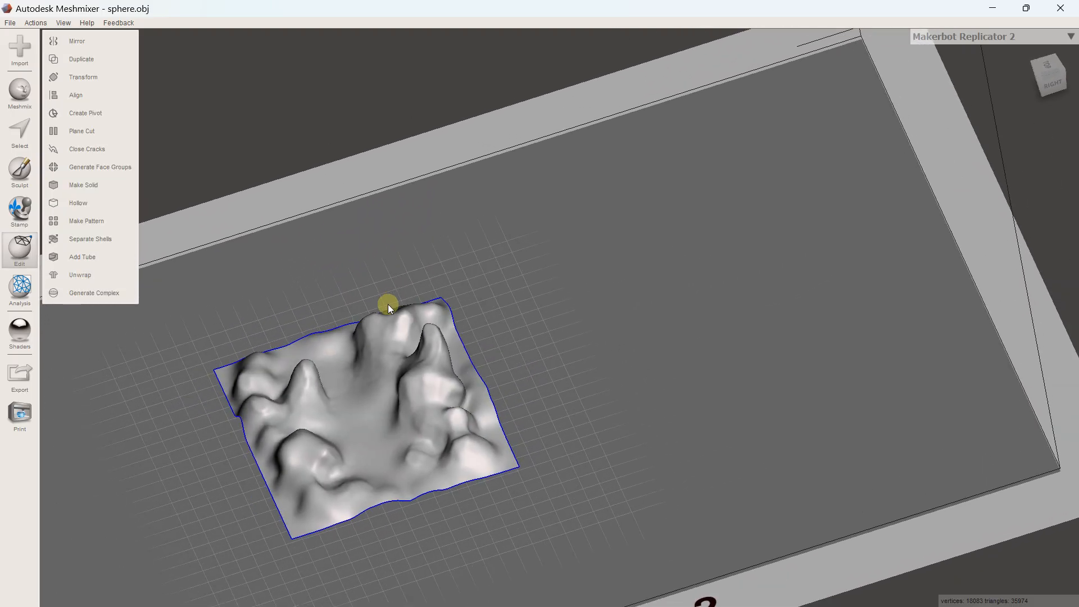